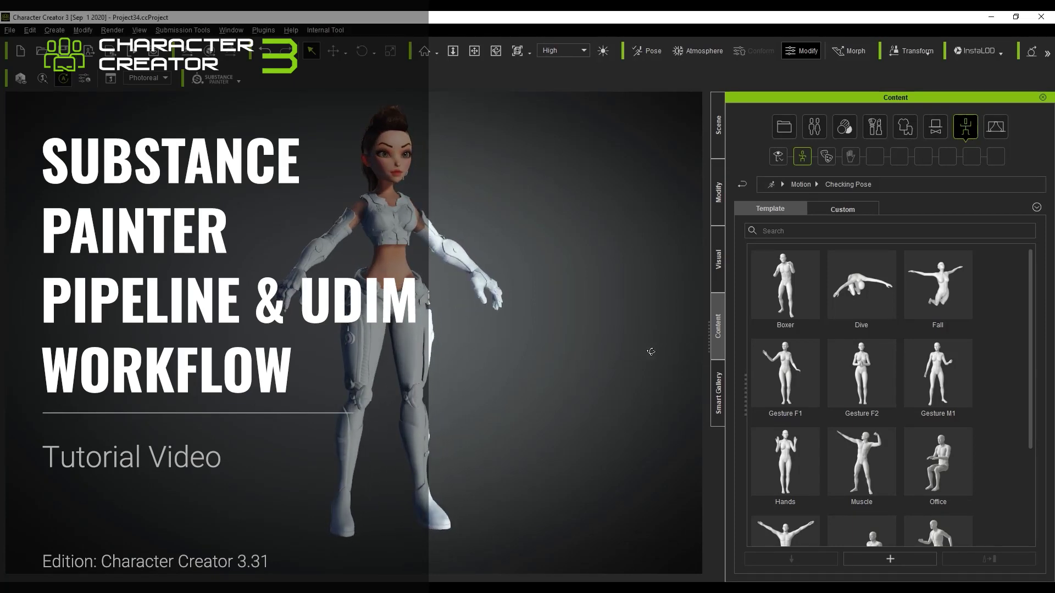
Step: Try the Boxer pose and then a leaping pose on the character, then return to the Motion pose folders
double_click(806, 292)
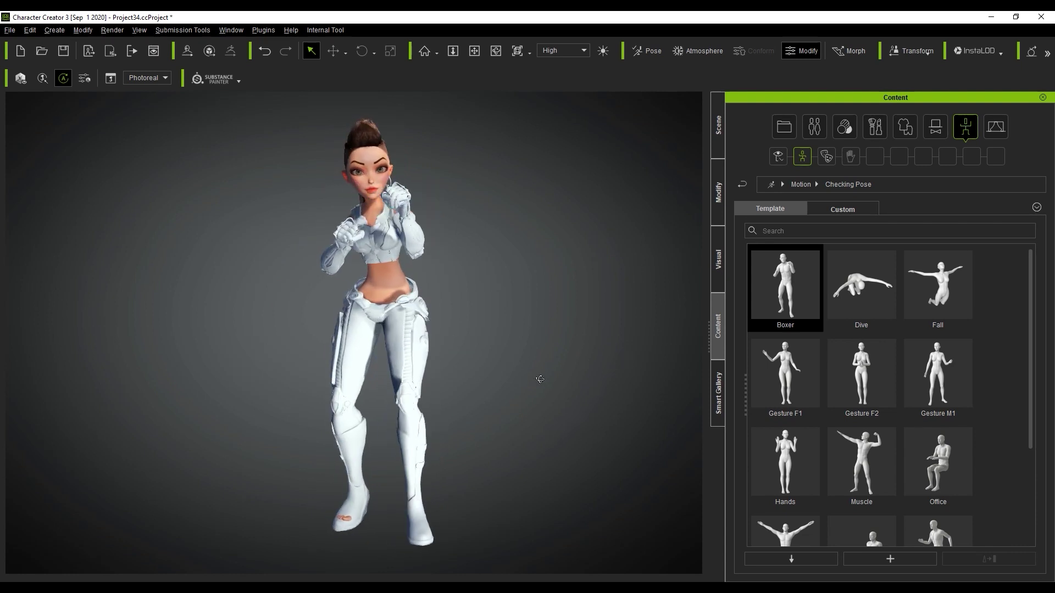
right_click_drag(540, 379, 643, 367)
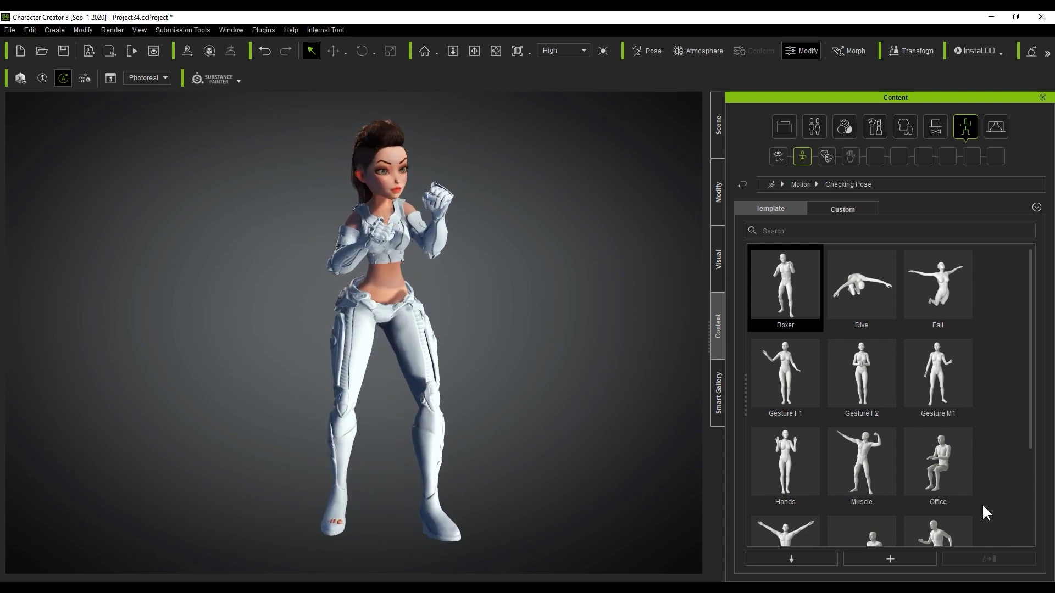
left_click_drag(957, 523, 681, 427)
right_click_drag(562, 292, 236, 295)
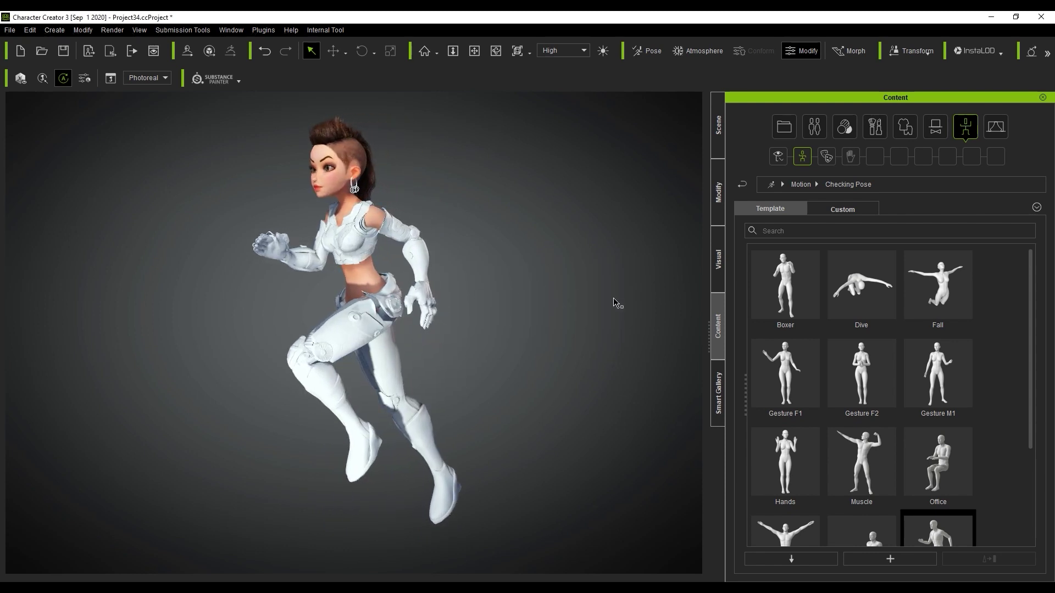
left_click(745, 183)
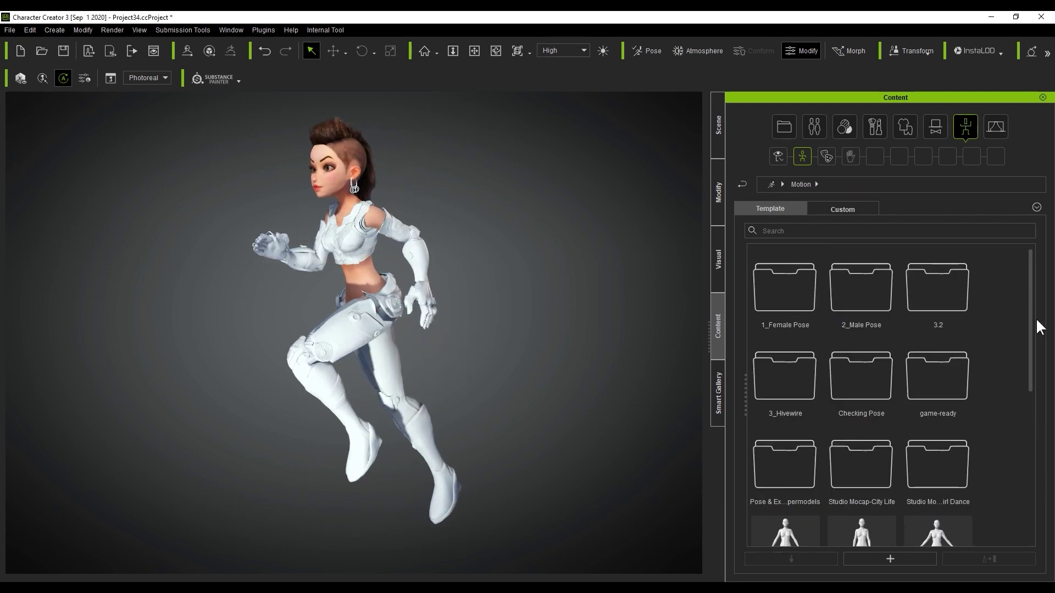
scroll(1040, 328, "down", 5)
Step: Apply the _RelaxA pose and export the character to Substance Painter, saving the file
left_click_drag(861, 442, 101, 137)
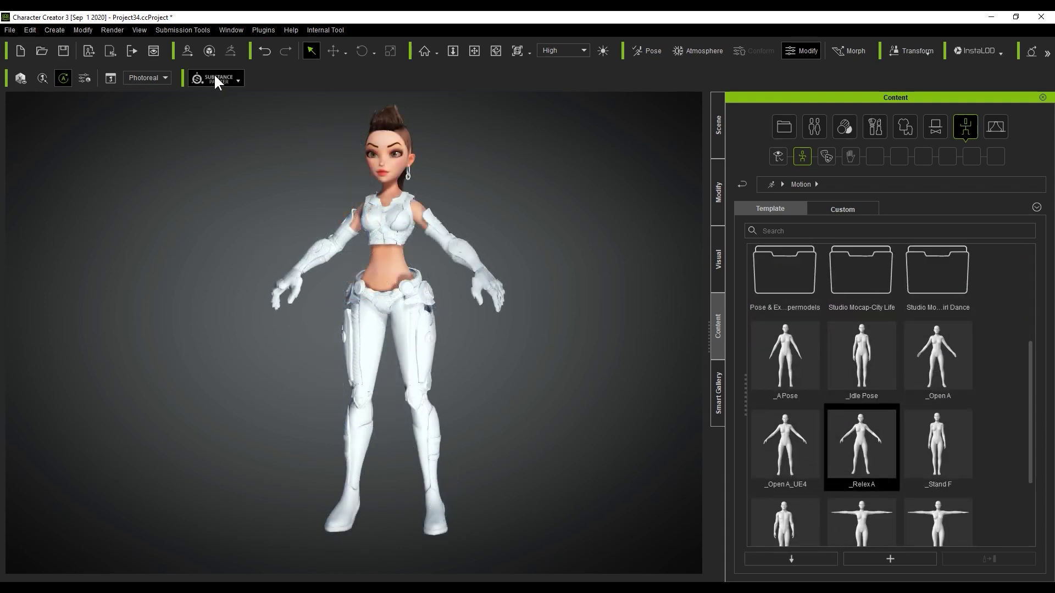
left_click(240, 80)
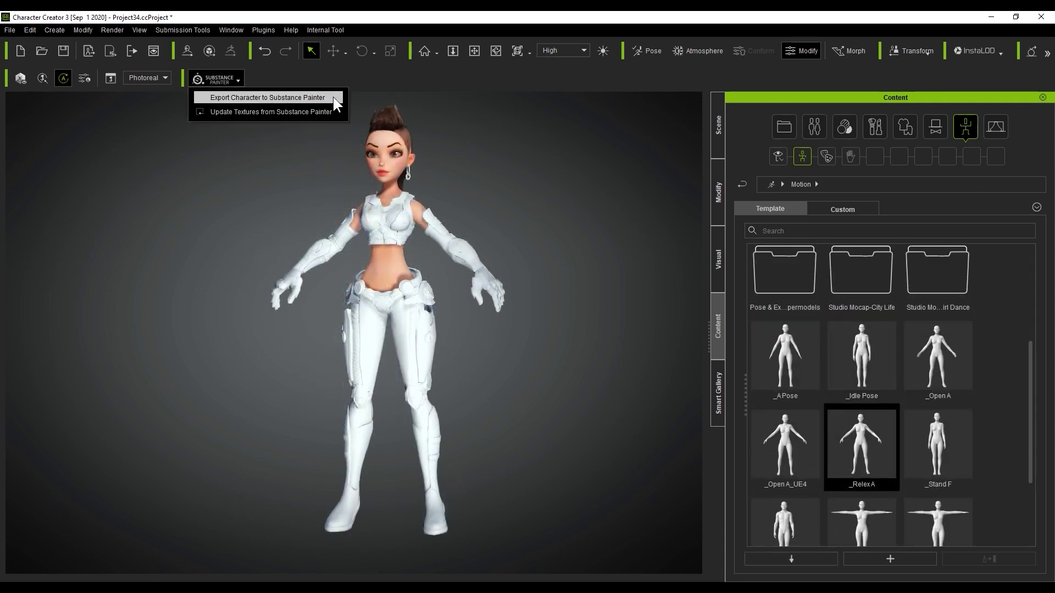
left_click(9, 30)
left_click(11, 29)
mouse_move(120, 149)
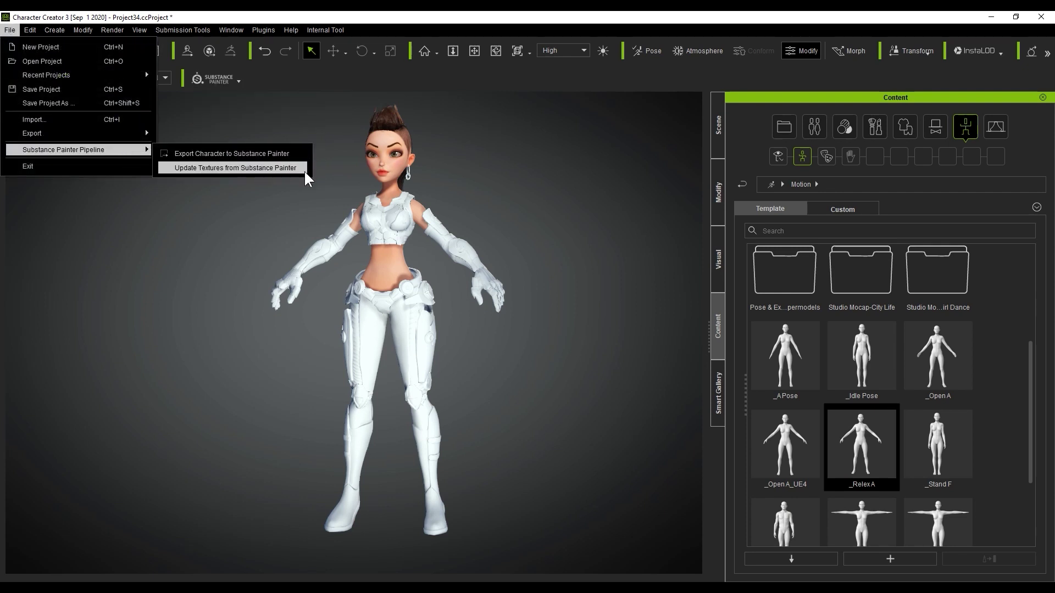
left_click(301, 155)
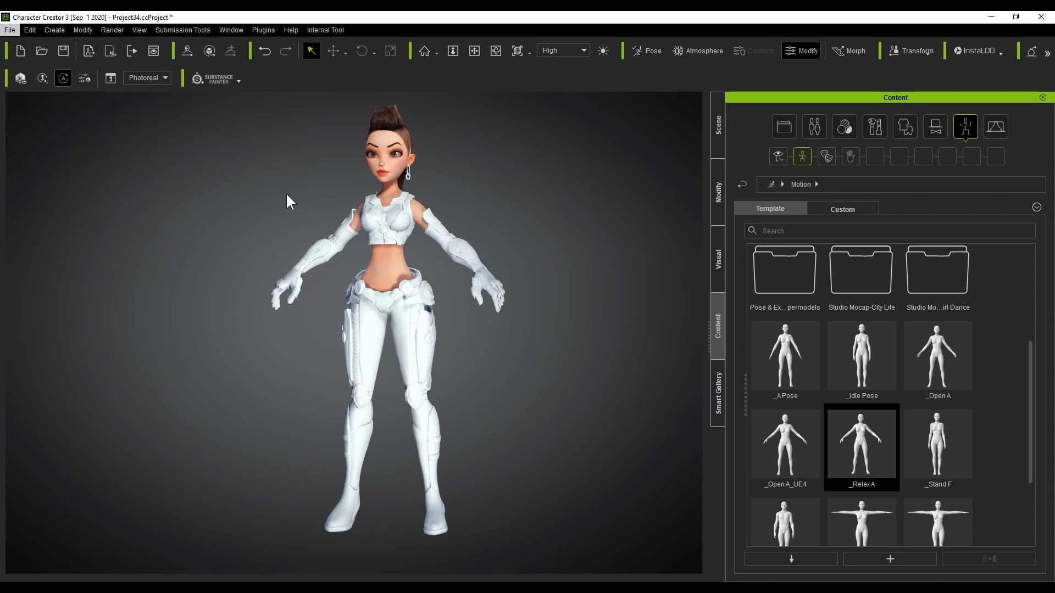
key("Return")
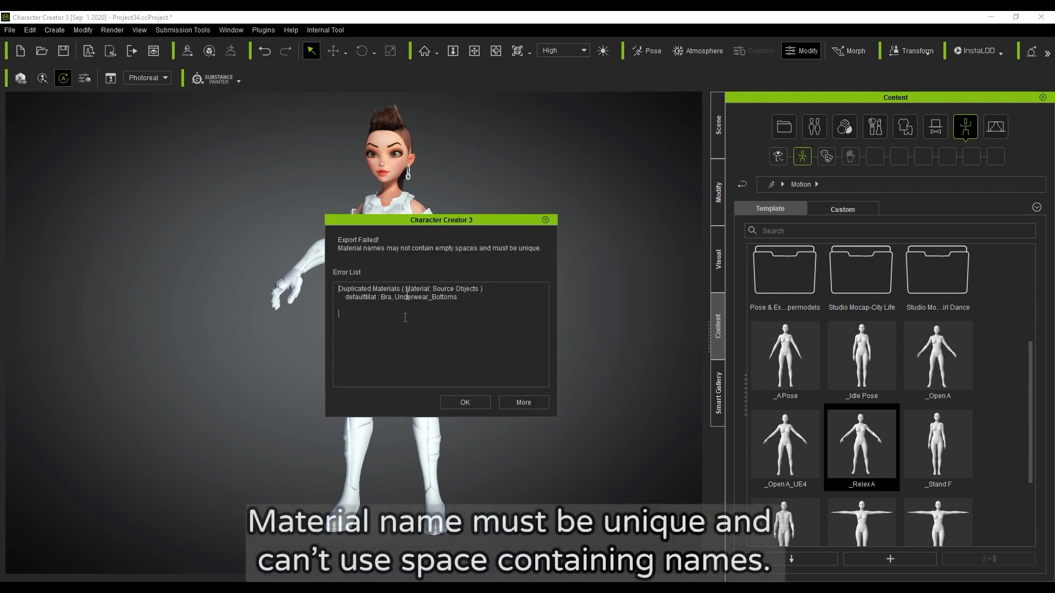
Step: Review the duplicate defaultMat material error on Bra and Underwear_Bottoms, then dismiss it
left_click_drag(400, 289, 327, 289)
left_click_drag(404, 289, 426, 288)
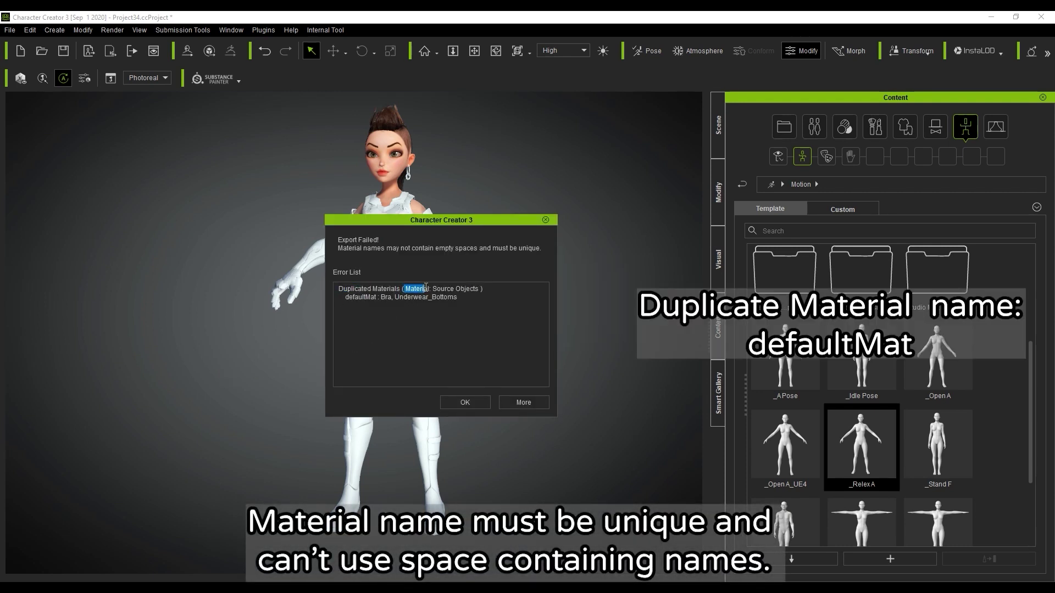
left_click_drag(342, 297, 371, 298)
left_click(435, 373)
left_click_drag(432, 289, 475, 289)
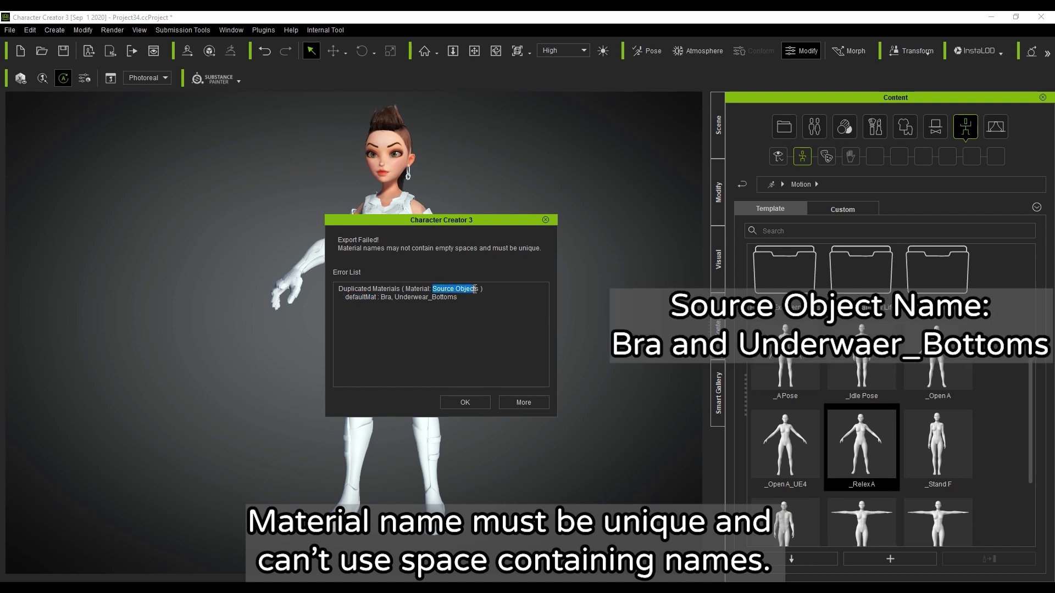
left_click(425, 322)
left_click_drag(395, 297, 469, 296)
left_click(509, 365)
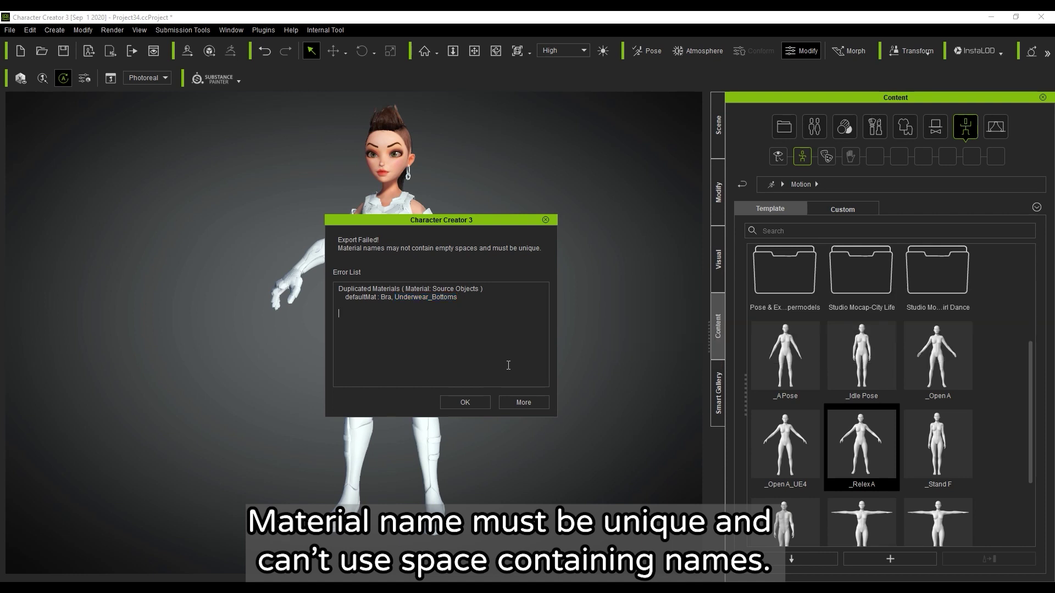
left_click(464, 406)
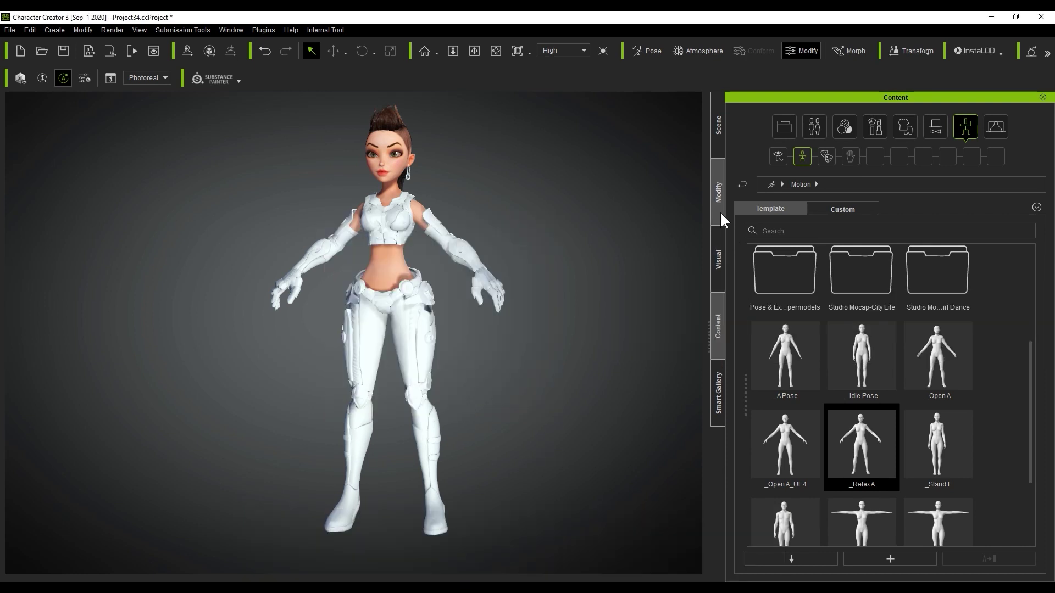
Step: Select the character avatar and show its Material List sorted by material name
left_click(718, 129)
left_click(803, 263)
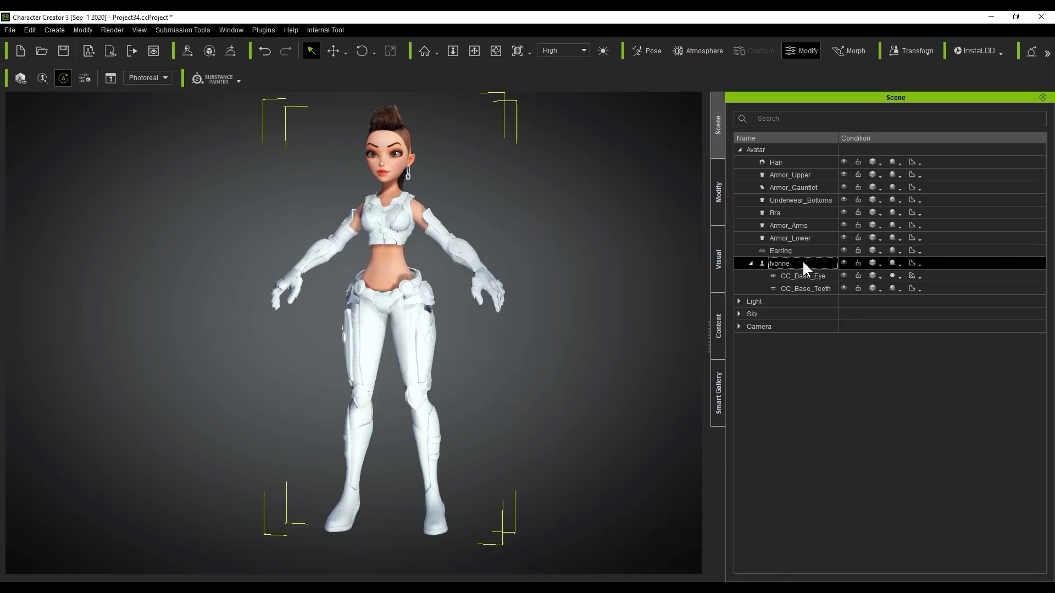
left_click(720, 208)
left_click(855, 179)
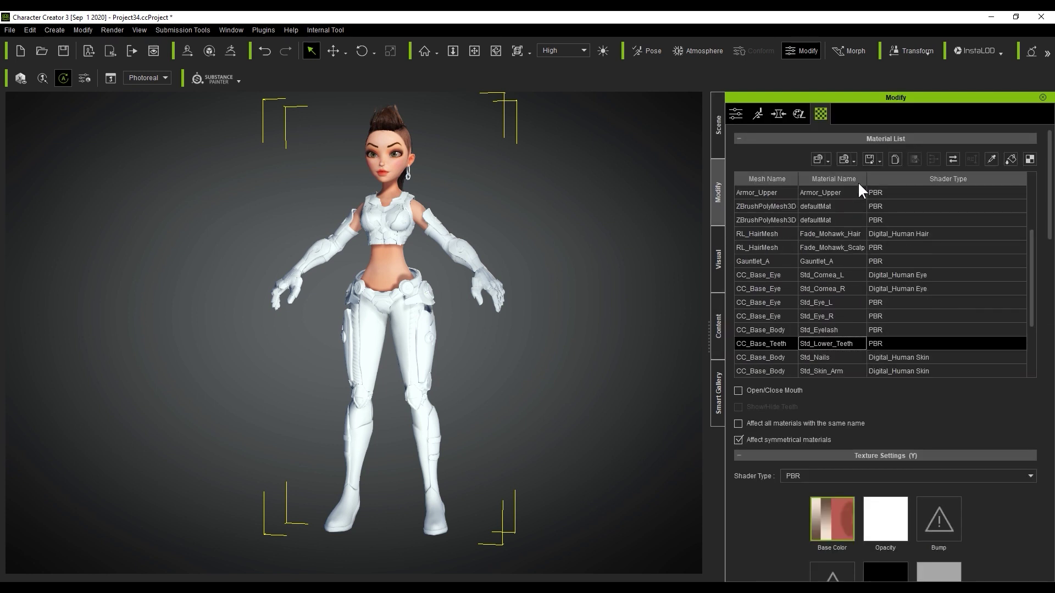
Step: Rename the two defaultMat materials to defaultMat_1 and defaultMat_2
double_click(835, 207)
left_click(840, 205)
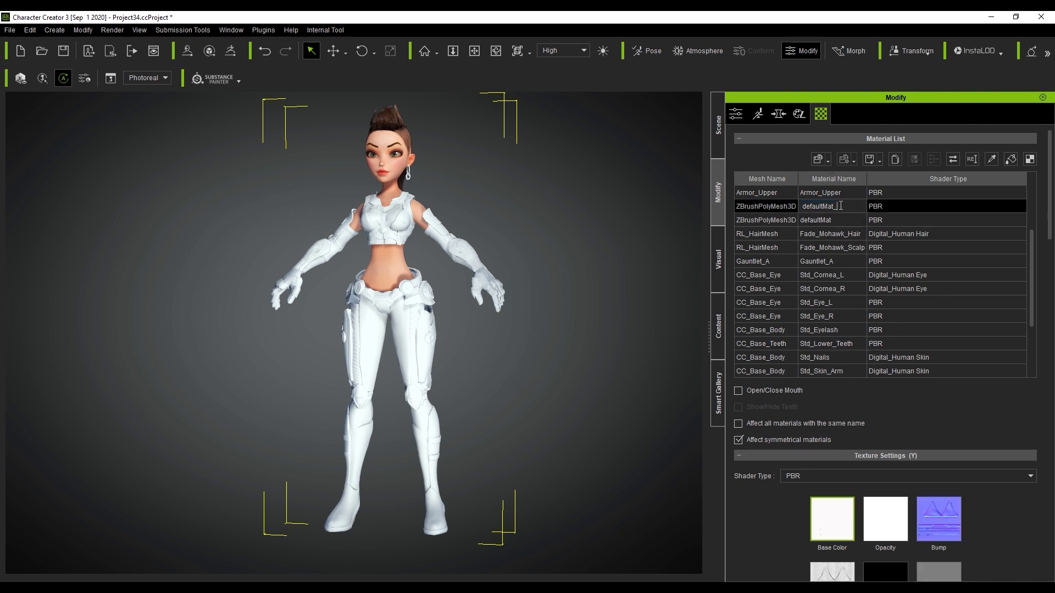
type("_1")
key("Return")
double_click(835, 207)
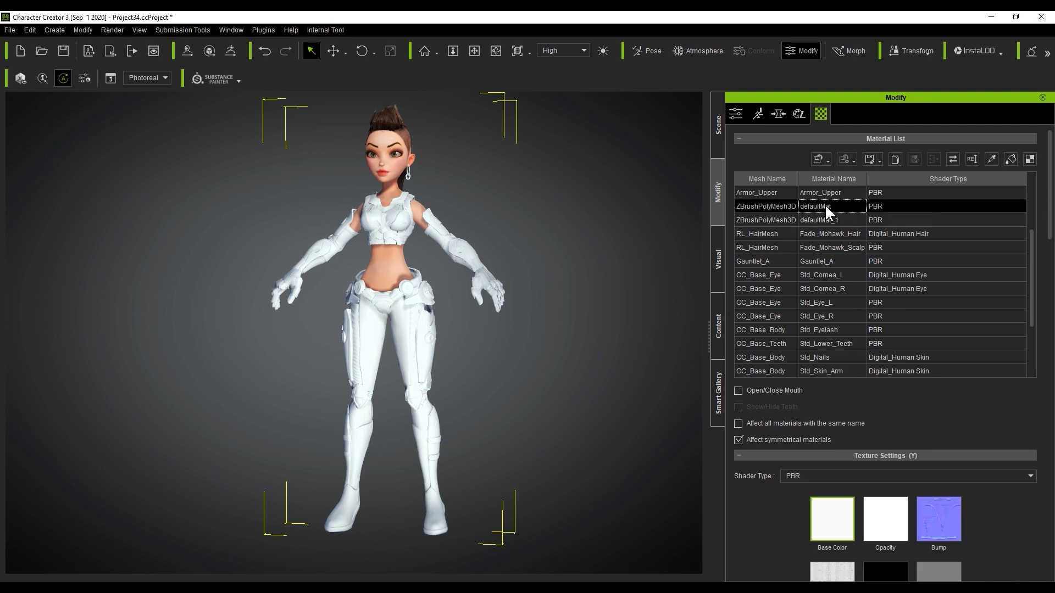
left_click(839, 206)
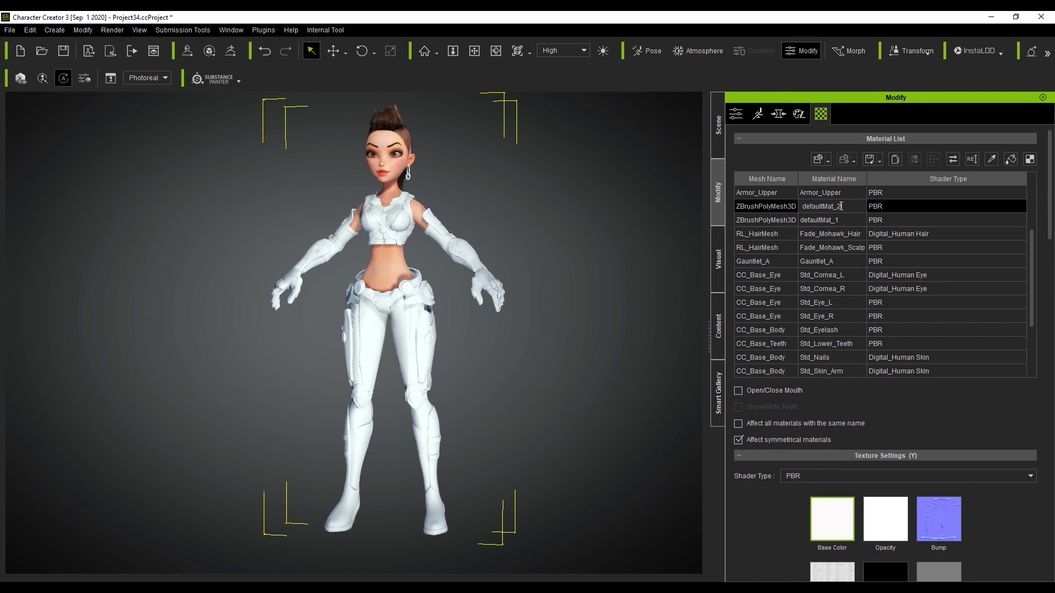
type("_2")
key("Return")
Step: Rename the Earring_05 material to _1_Default_2
scroll(843, 257, "up", 3)
double_click(843, 250)
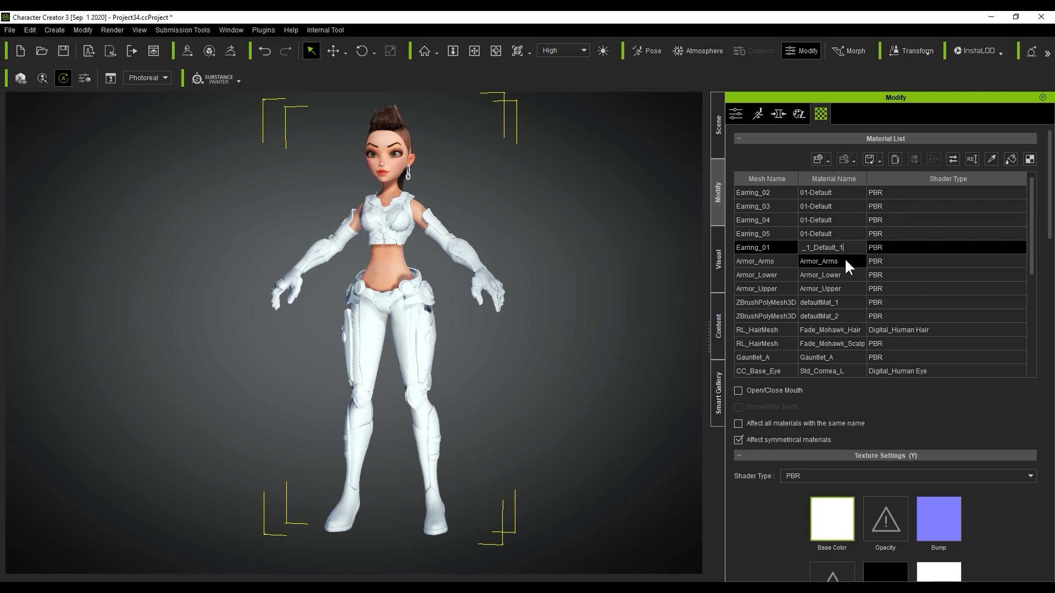
double_click(829, 231)
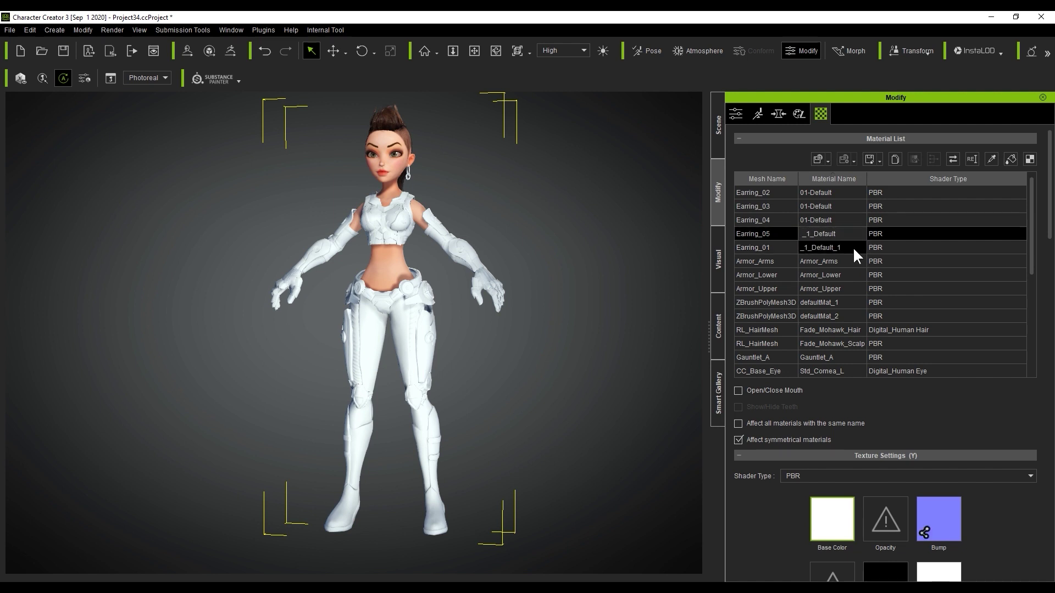
type("_2")
key("Return")
Step: Rename the remaining earring materials to _1_Default_3, _1_Default_4 and _1_Default_5
double_click(823, 220)
type("_1_Default")
type("_3")
left_click(825, 206)
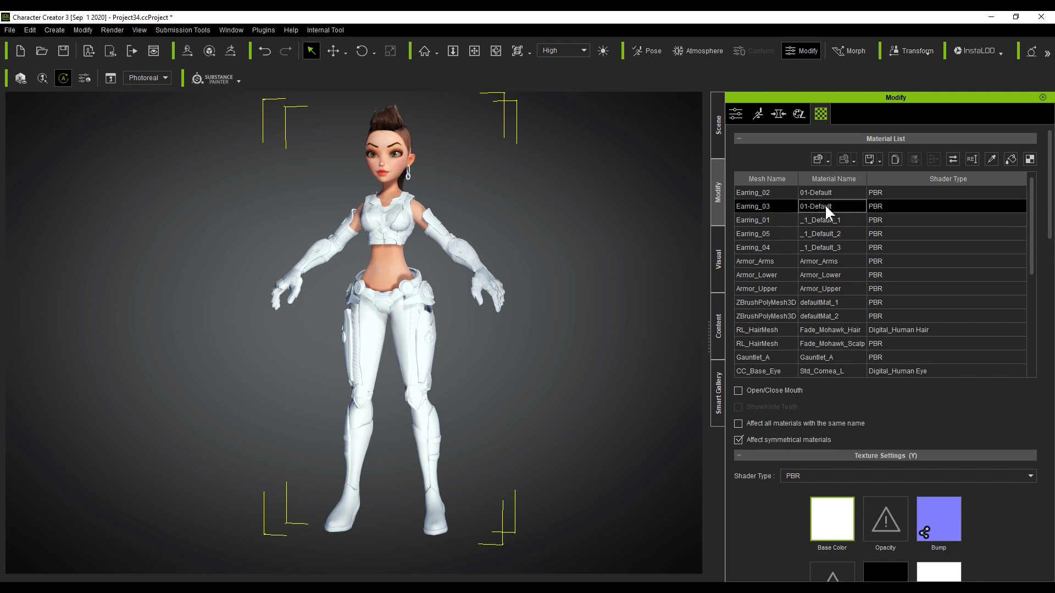
type("_1_Default")
type("_4")
key("Return")
double_click(855, 194)
type("_1_Default")
type("_5")
key("Return")
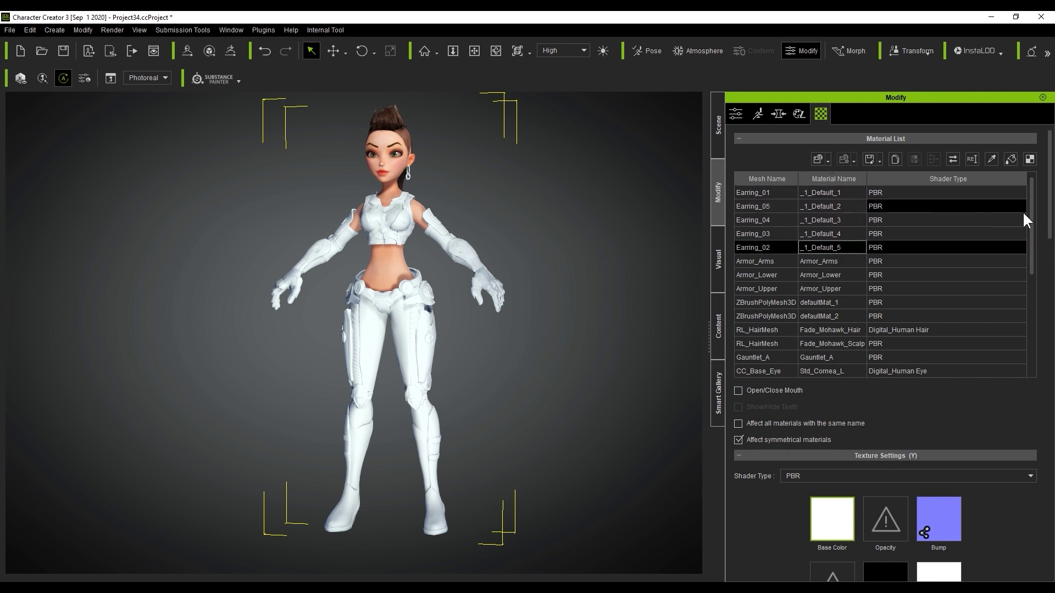
left_click_drag(1037, 224, 1037, 196)
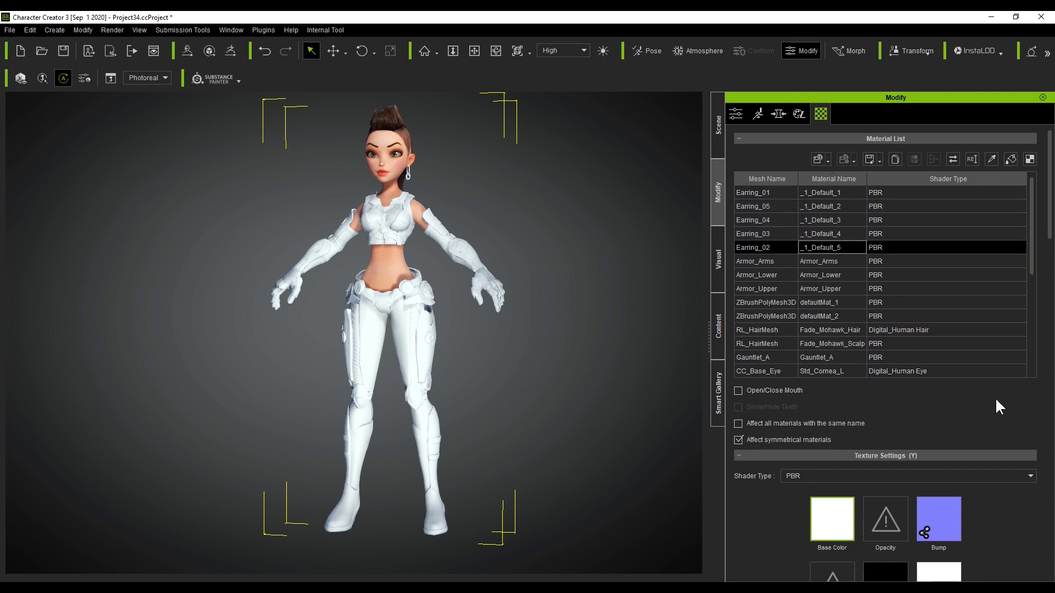
Step: Export the character to Substance Painter again, saving it as Sample
left_click(10, 30)
mouse_move(129, 151)
left_click(297, 154)
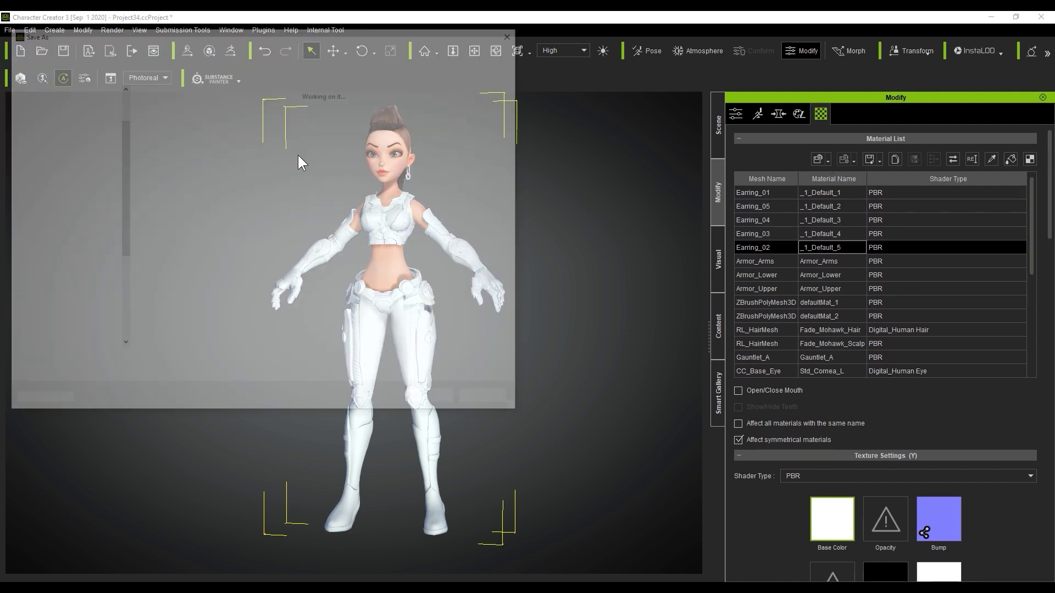
type("Sample")
key("Return")
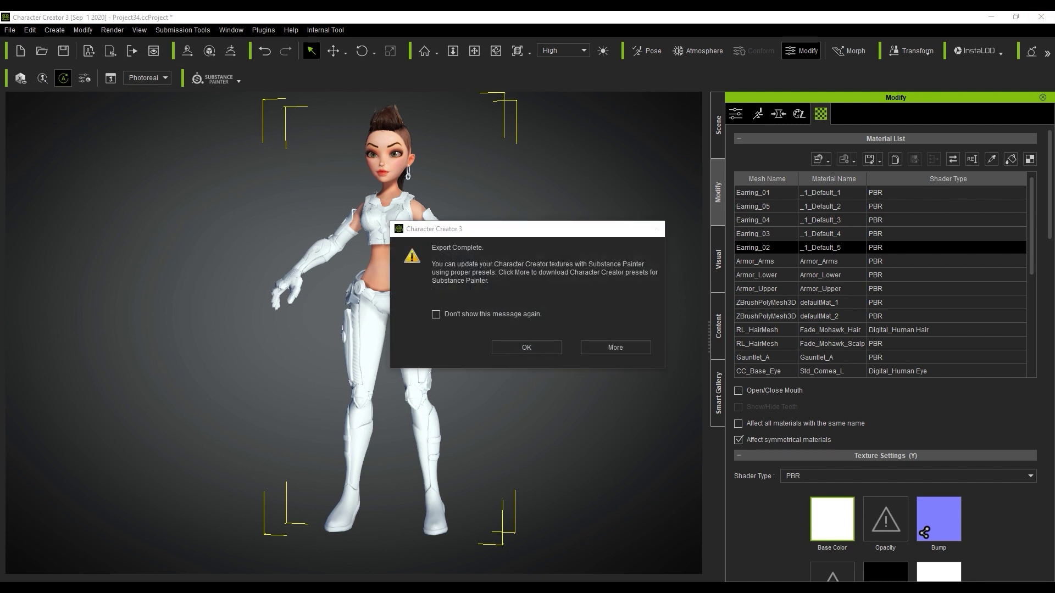
left_click(642, 347)
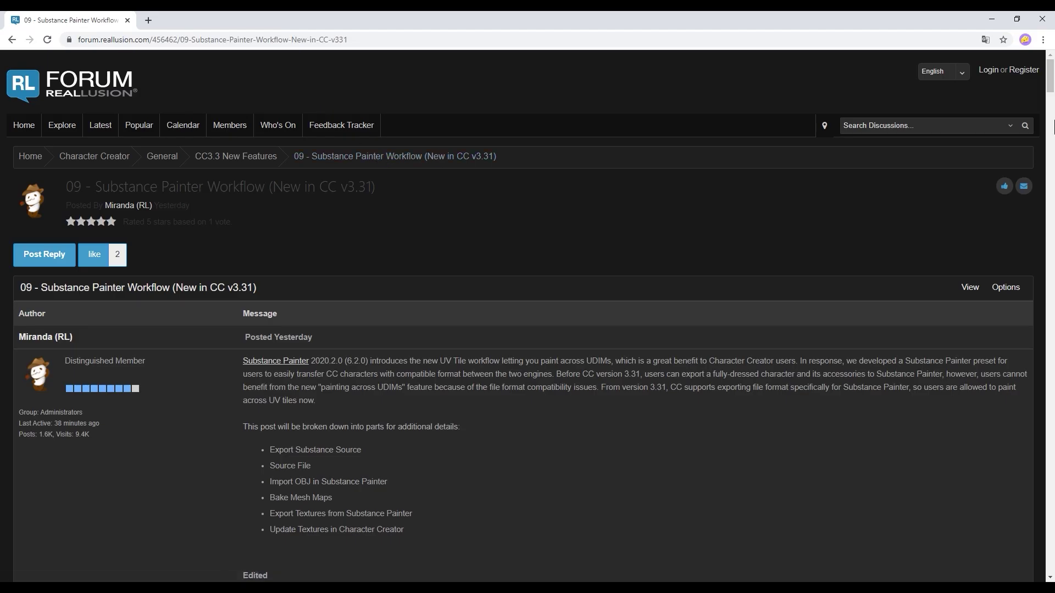
Step: Download the Character_Creator.spexp preset from the forum post and minimize the browser
mouse_move(1051, 78)
left_mouse_down()
mouse_move(1053, 237)
mouse_move(855, 242)
mouse_move(1050, 258)
mouse_move(1052, 566)
mouse_move(1043, 491)
left_mouse_up()
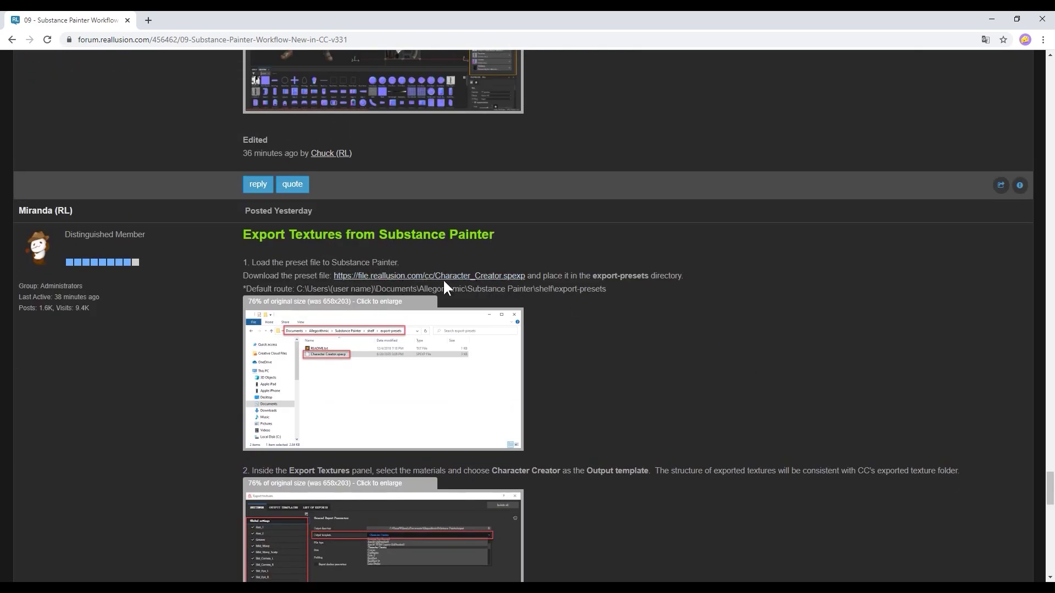
left_click(500, 277)
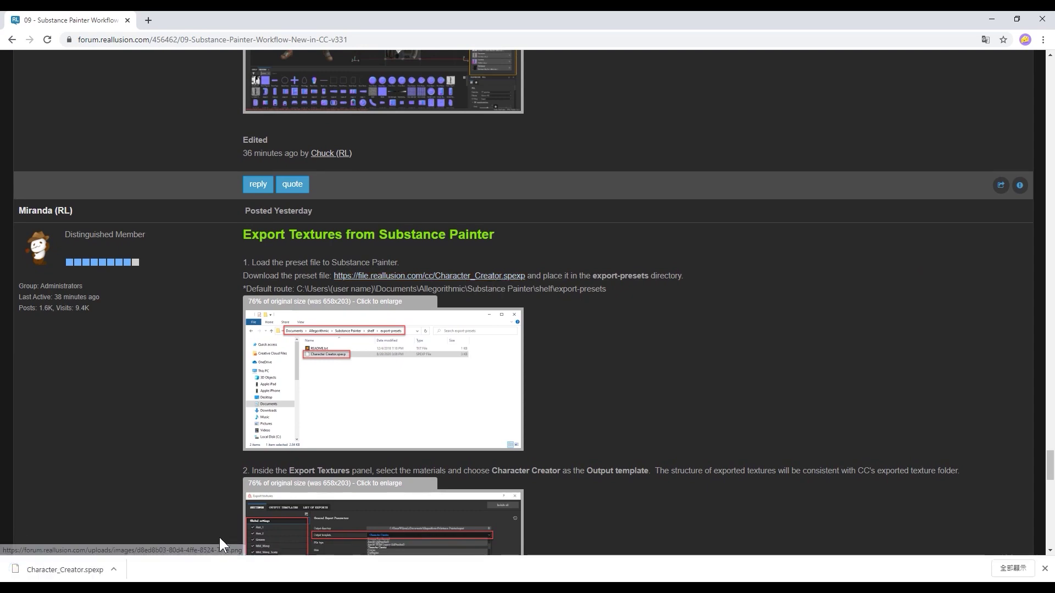
left_click(995, 18)
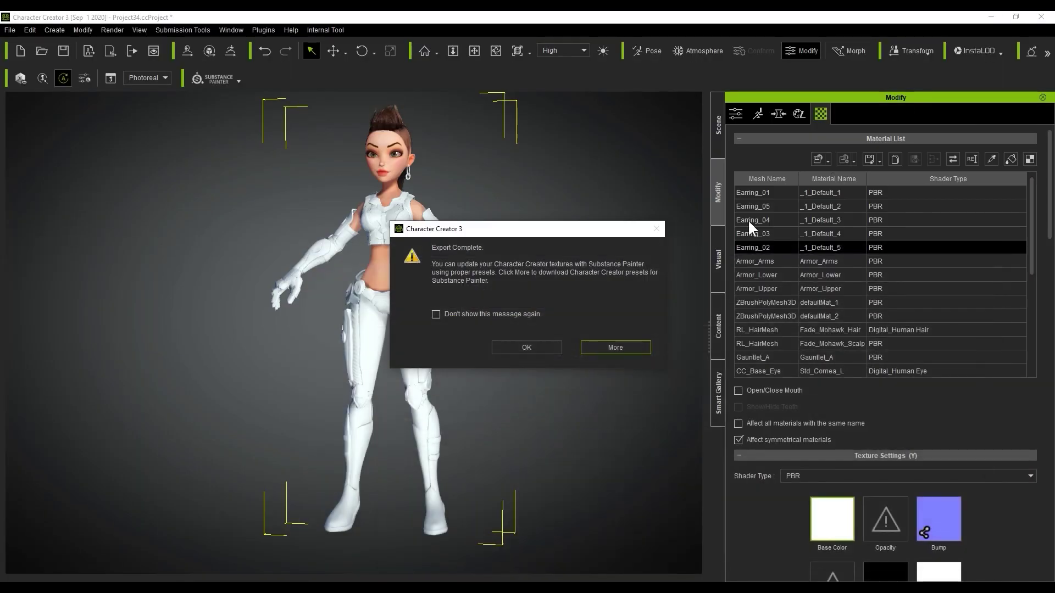
Step: Browse the Armor folder's texture subfolders, ending in the Std_Skin_Head folder
left_click(527, 348)
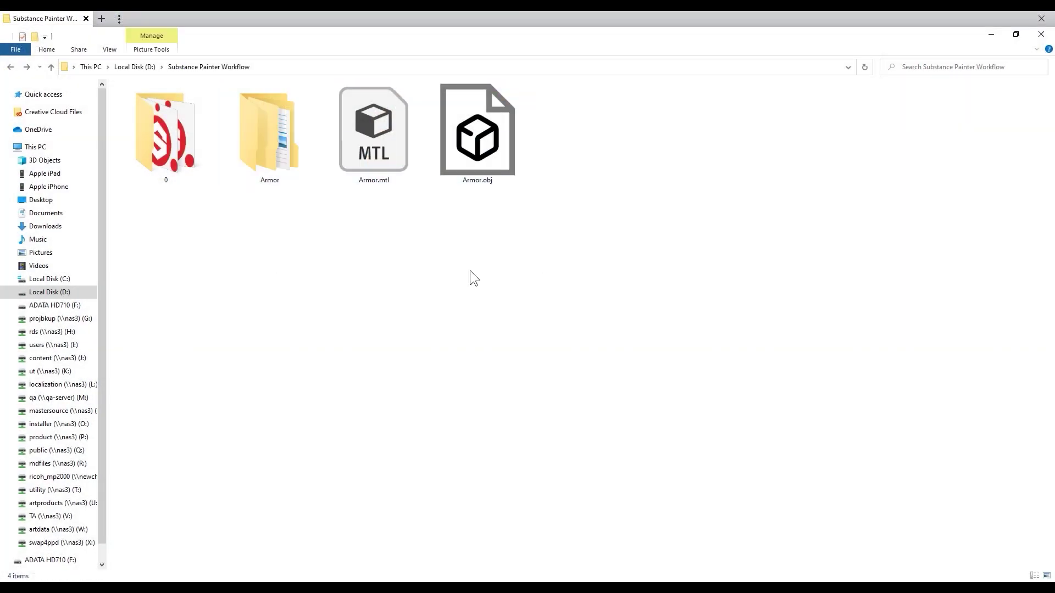
double_click(269, 132)
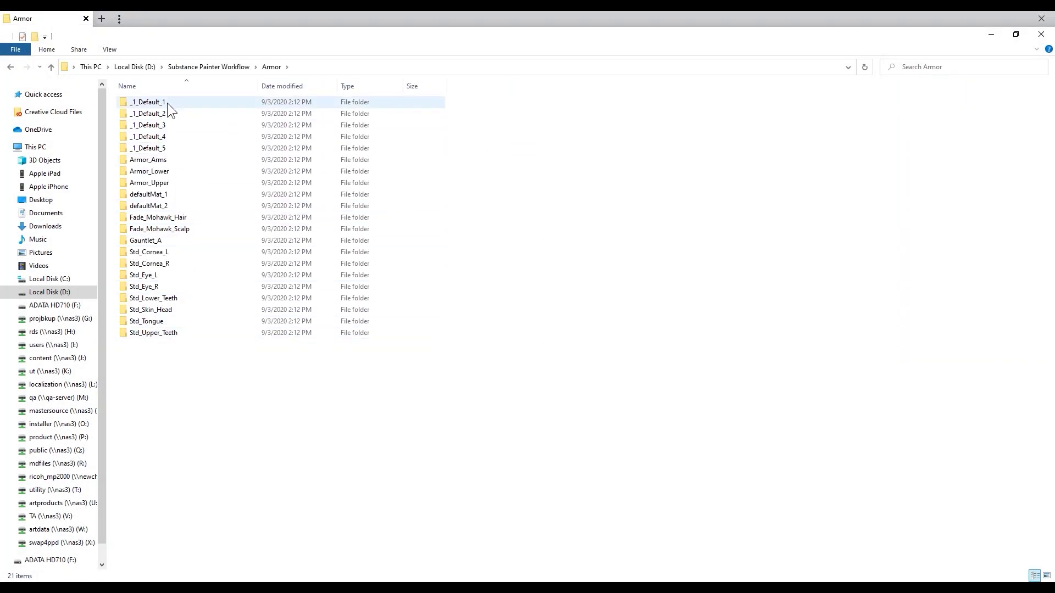
double_click(167, 103)
key("alt+Left")
double_click(180, 160)
left_click(10, 66)
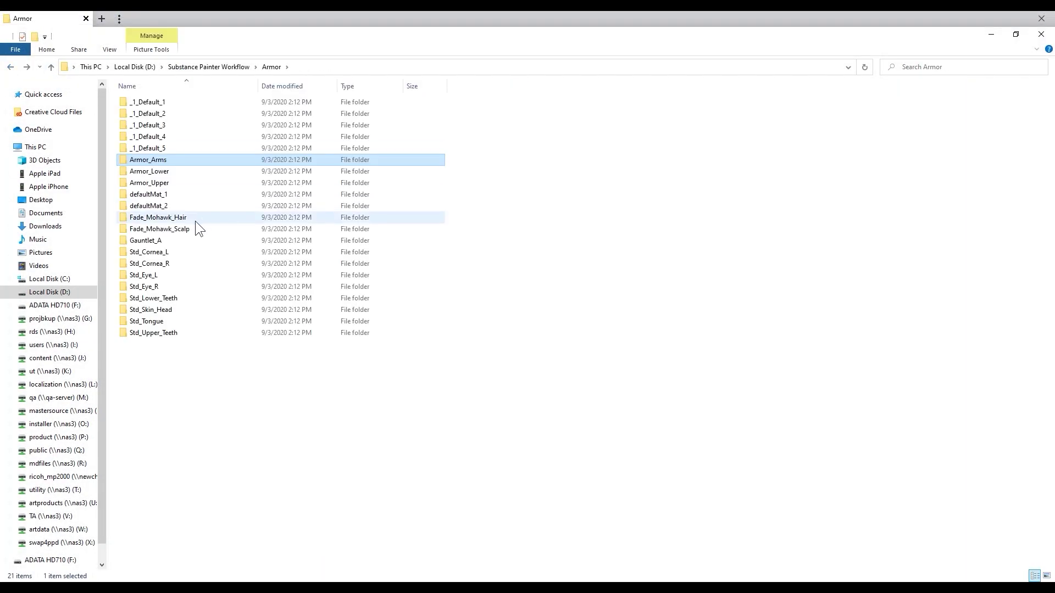
double_click(196, 217)
left_click(11, 67)
double_click(173, 310)
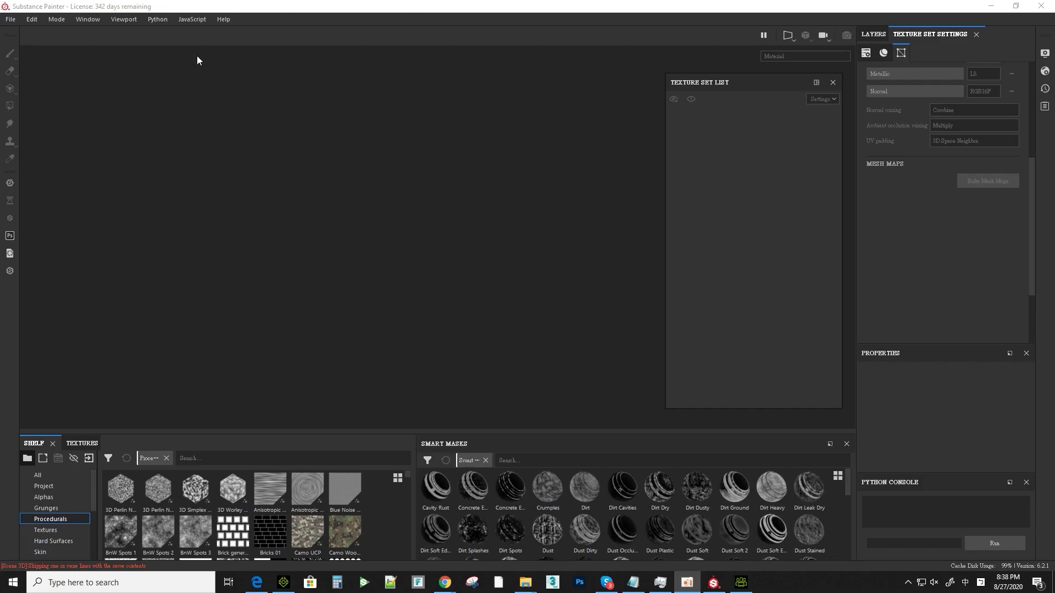
Step: Create a project from the Armor.obj mesh with 2048 resolution and OpenGL normal map format
left_click(10, 19)
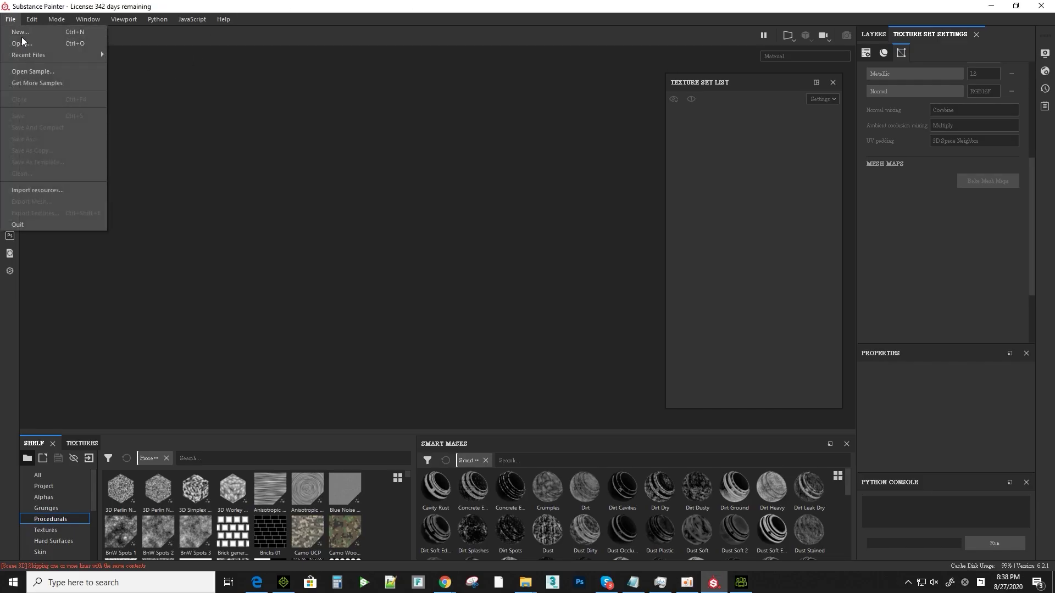
left_click(25, 33)
left_click(643, 137)
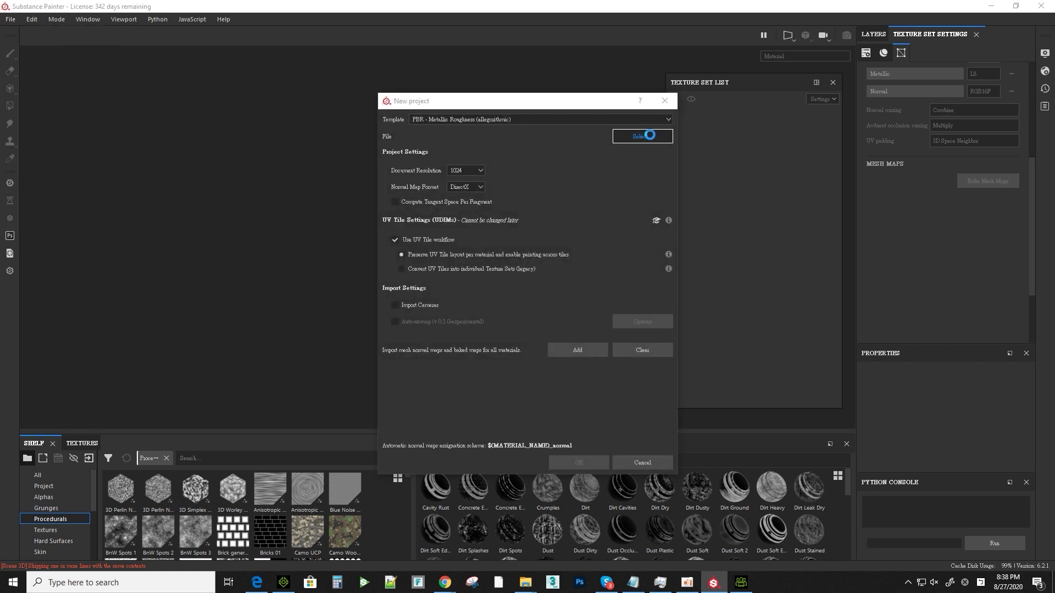
left_click(243, 157)
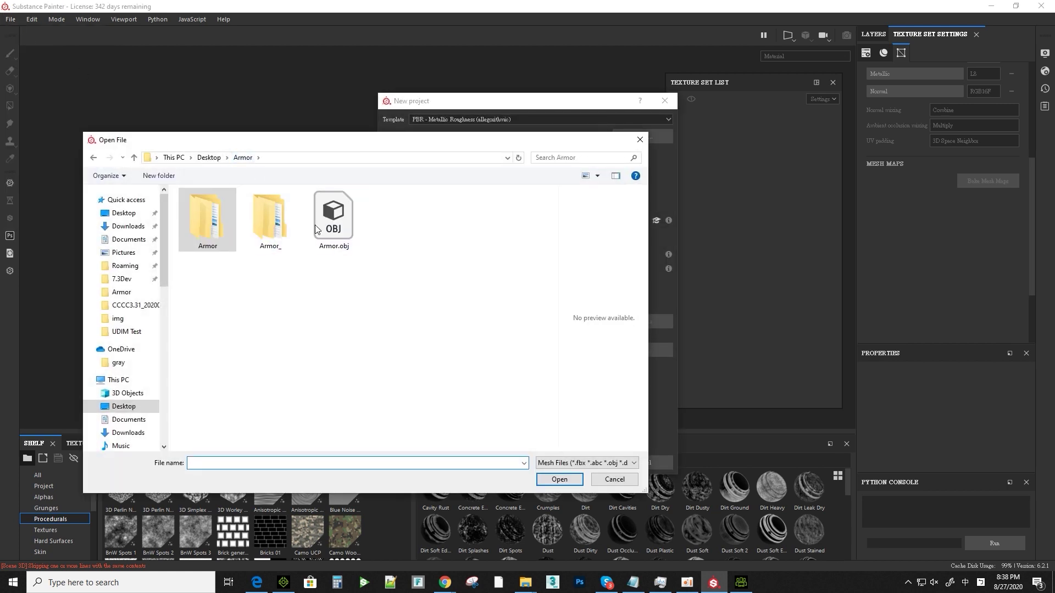
left_click(334, 220)
left_click(559, 479)
left_click(478, 174)
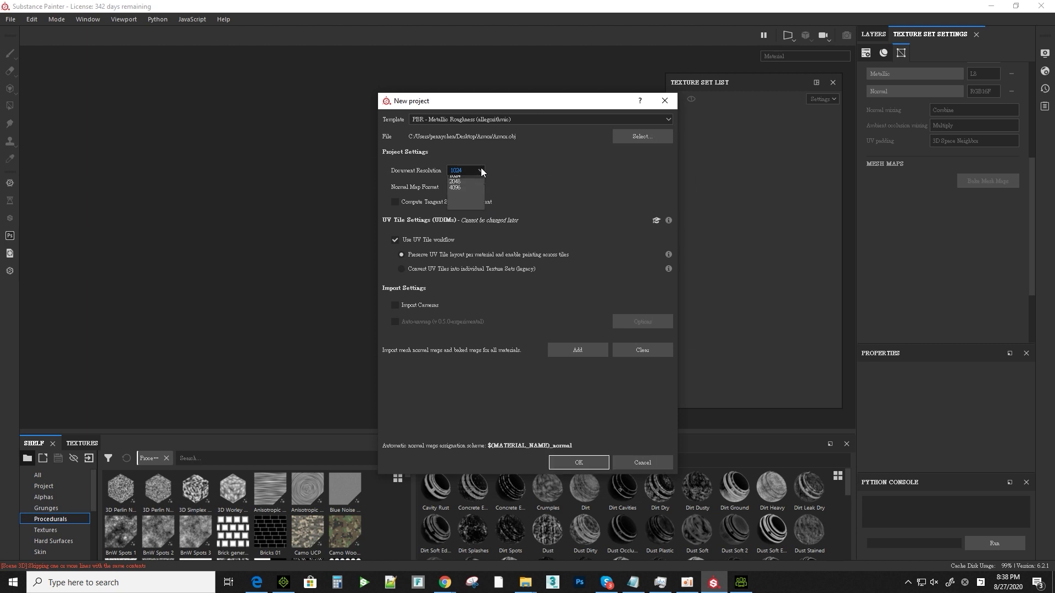
left_click(460, 203)
left_click(478, 190)
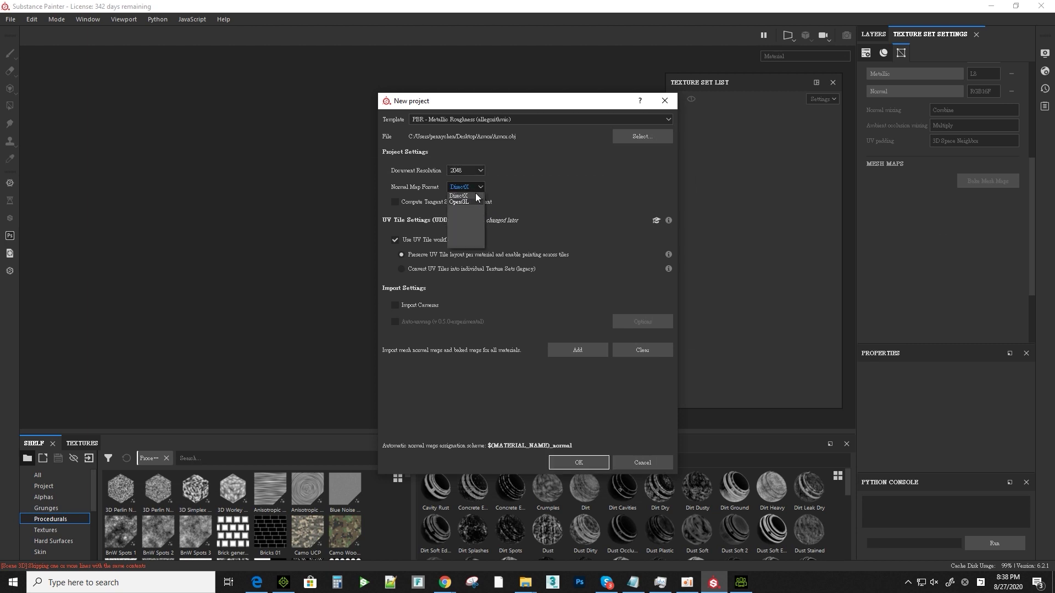
left_click(463, 203)
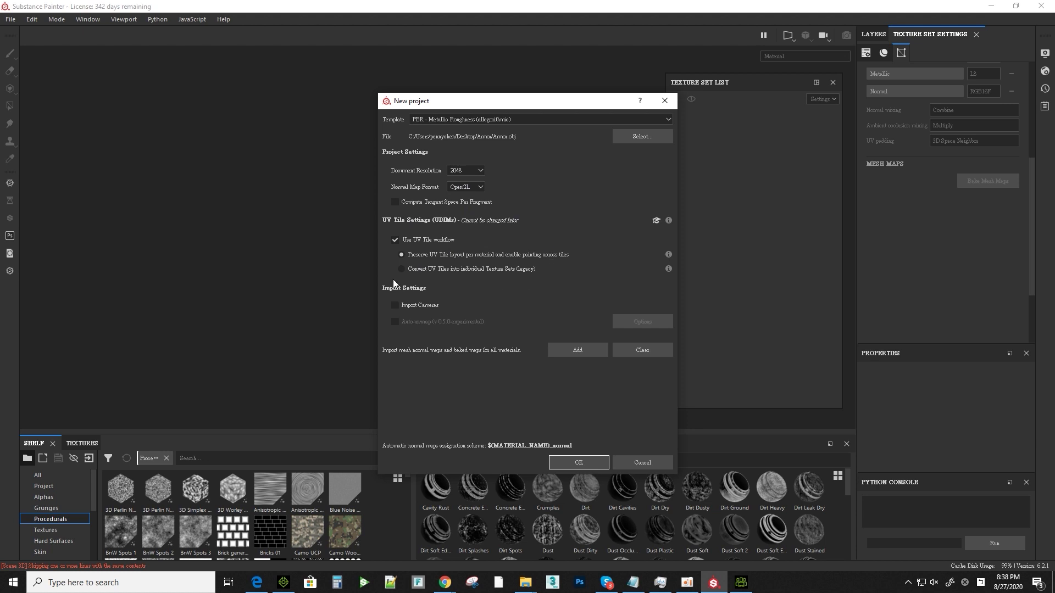
left_click(582, 462)
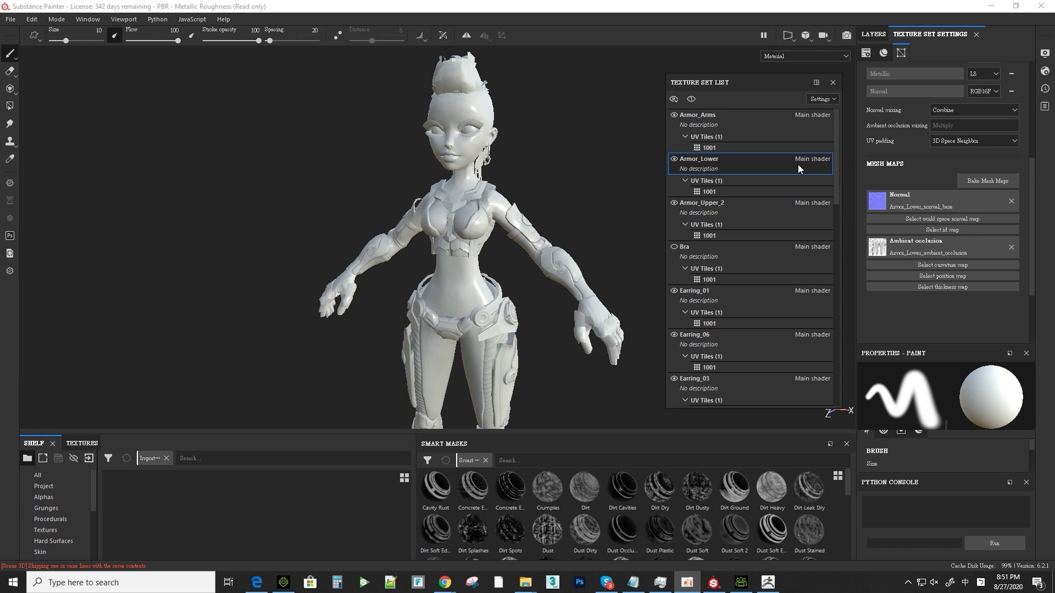
Step: Toggle the Std_Skin_Head texture set's visibility to inspect it, then add a fill layer
left_click_drag(836, 185, 842, 381)
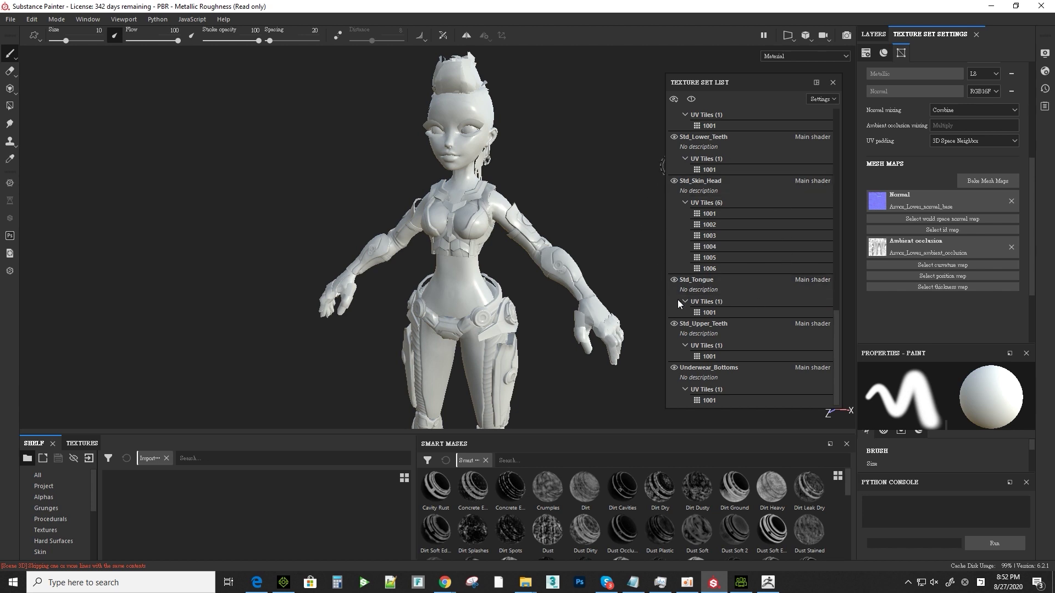
left_click(674, 182)
left_click(674, 181)
left_click(674, 181)
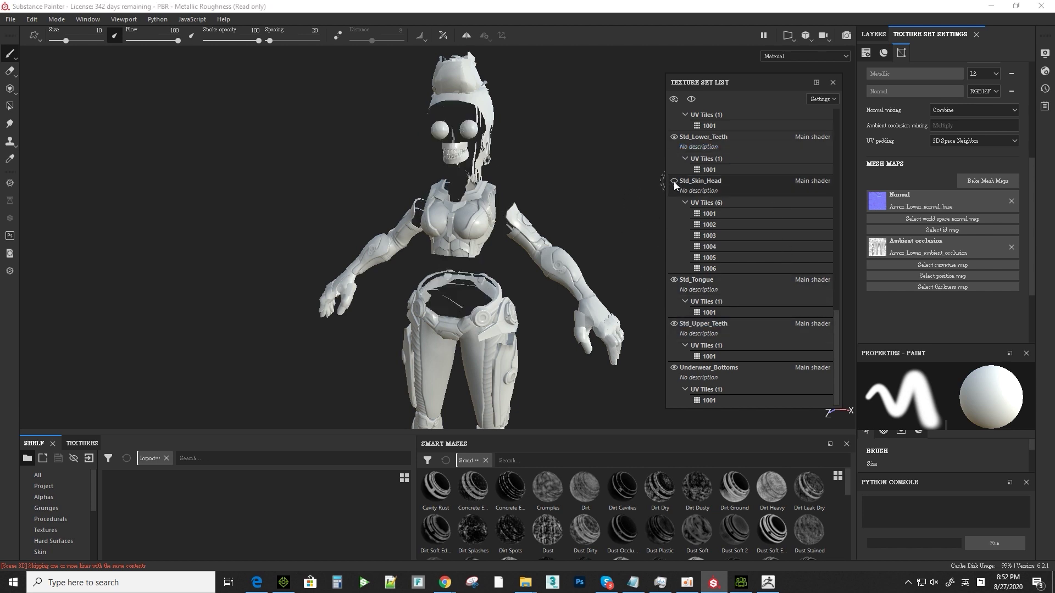
left_click(674, 181)
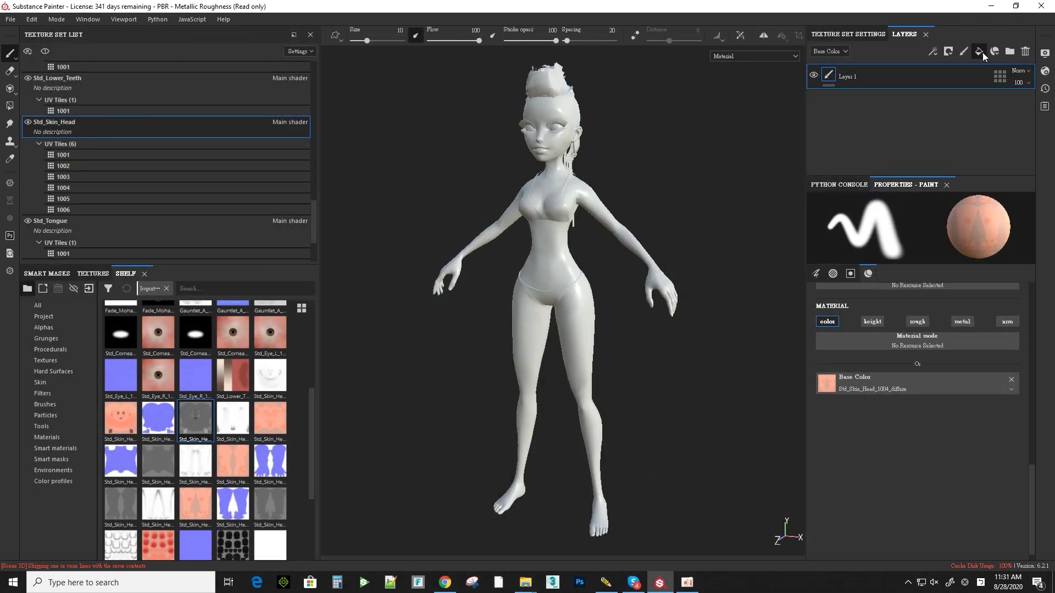
left_click(979, 51)
Step: Name the fill layer Head and give it the 1001 diffuse and roughness maps
double_click(853, 76)
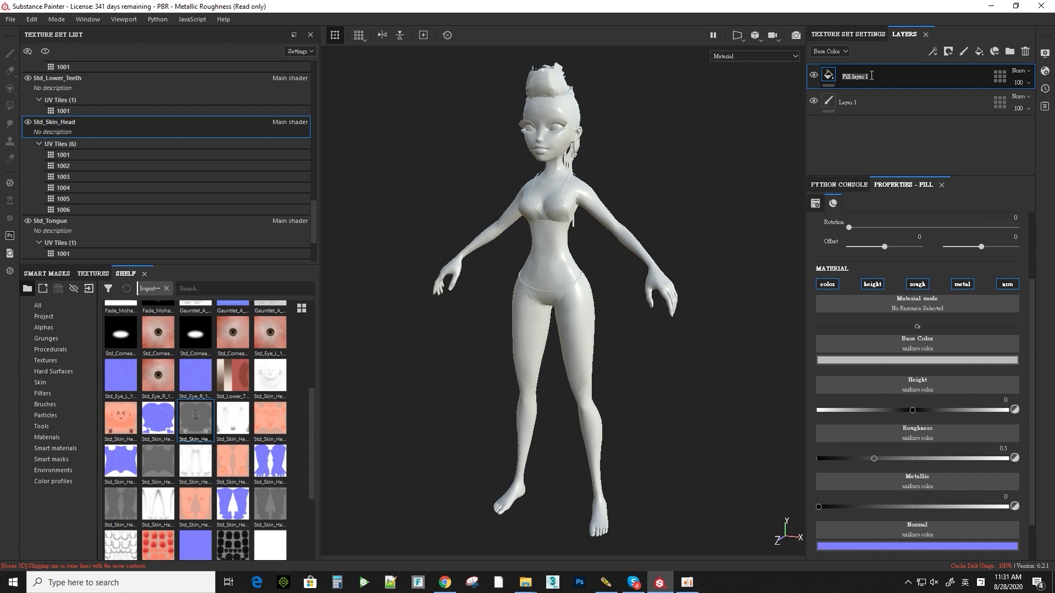
type("Head")
key("Return")
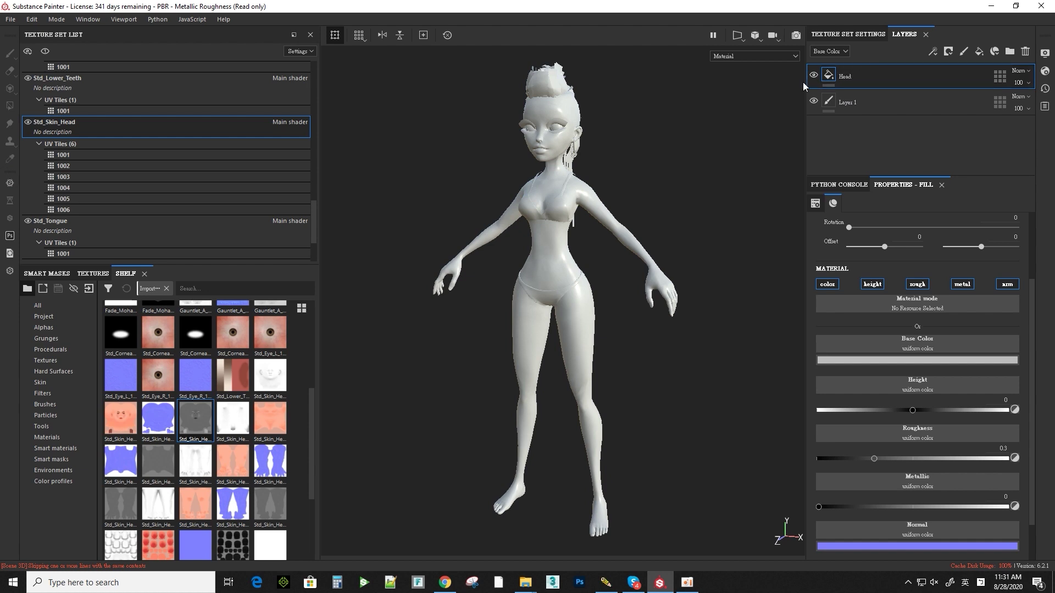
left_click_drag(120, 418, 867, 343)
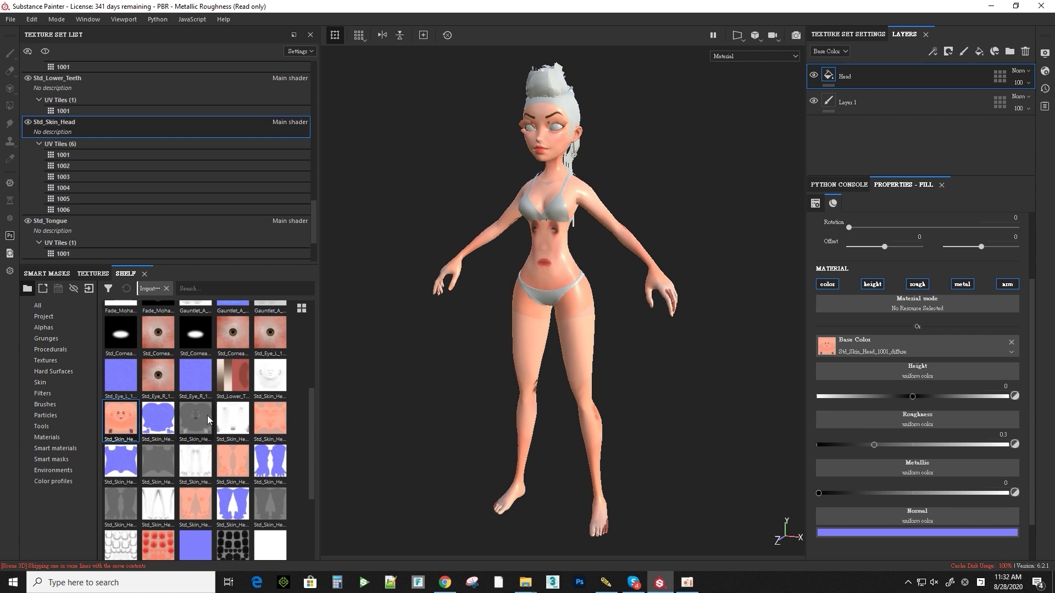
left_click_drag(208, 420, 915, 426)
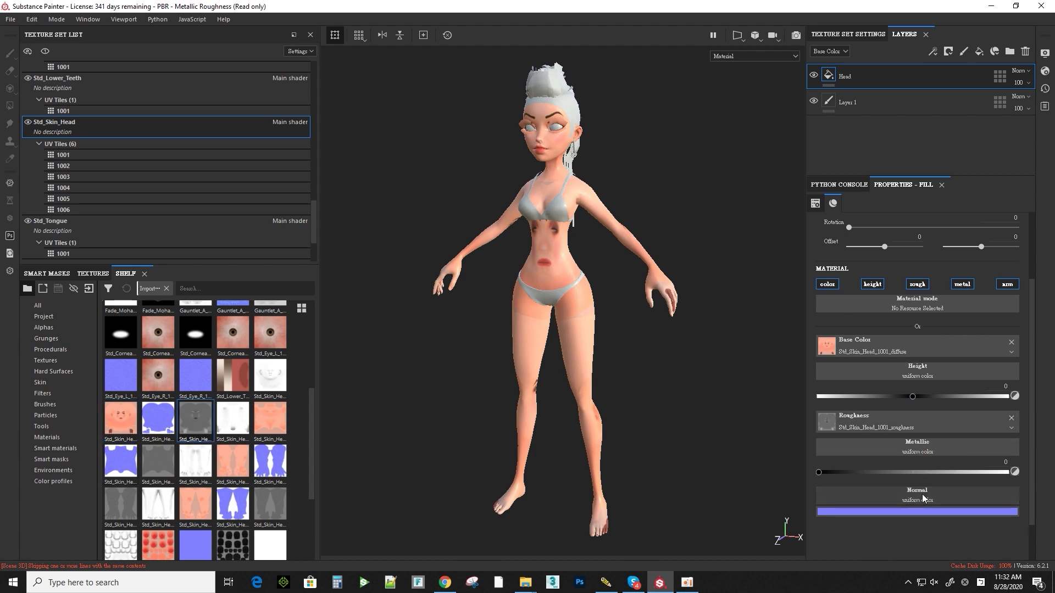
Step: Mask the Head layer to exclude UV tiles 1002, 1003, 1004 and 1006
scroll(1035, 326, "up", 1)
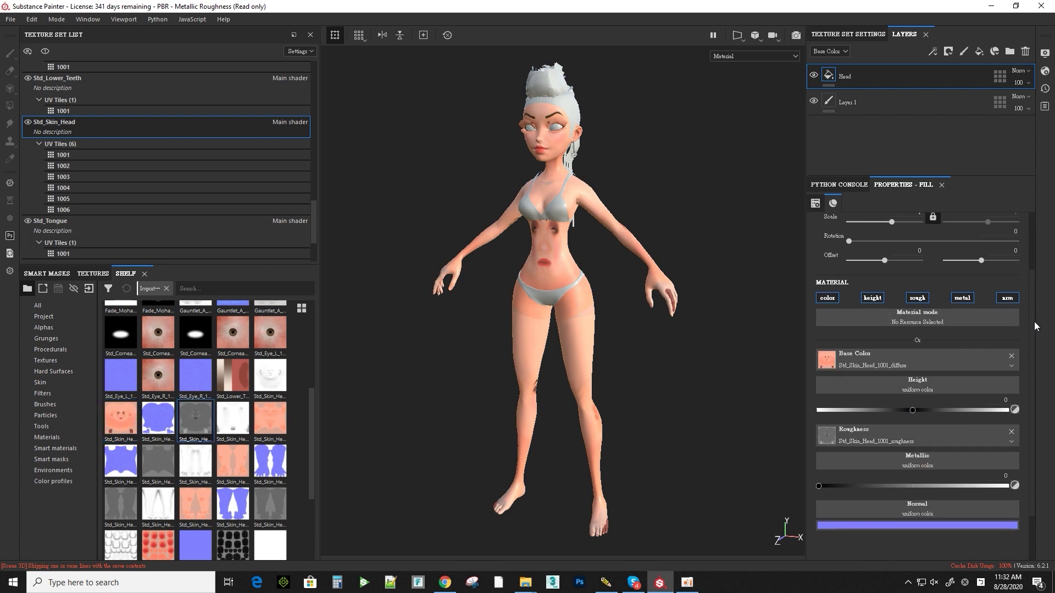
scroll(1036, 326, "up", 2)
left_click(1000, 76)
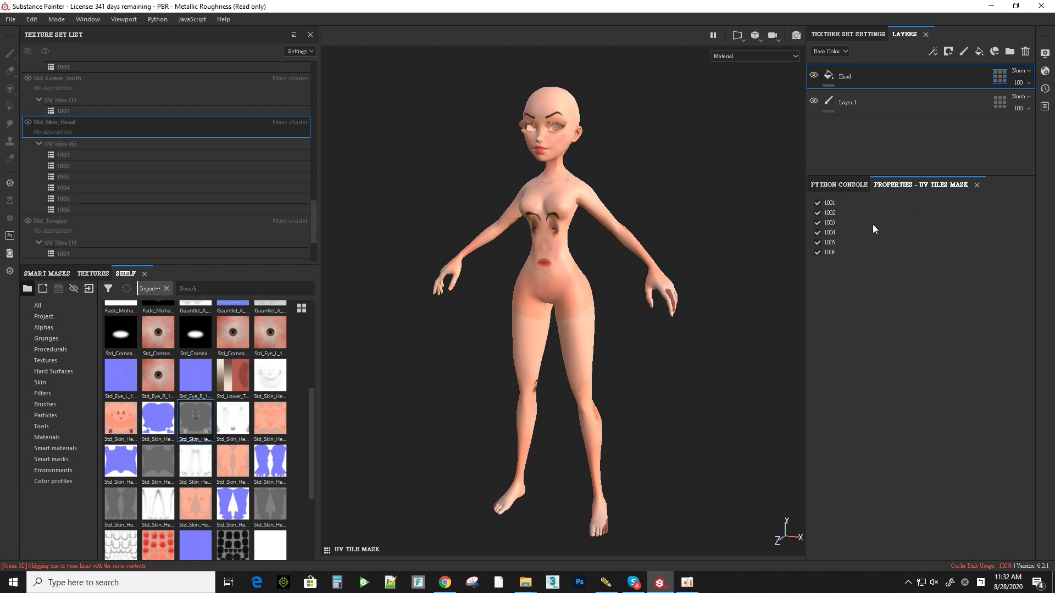
left_click(817, 212)
left_click(817, 222)
left_click(818, 233)
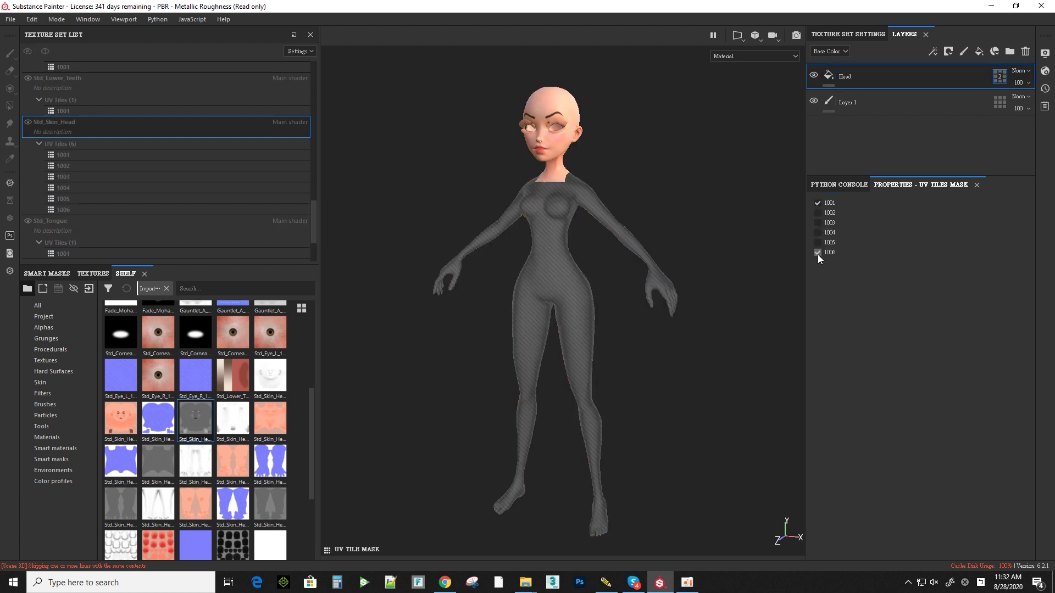
left_click(818, 253)
left_click(865, 98)
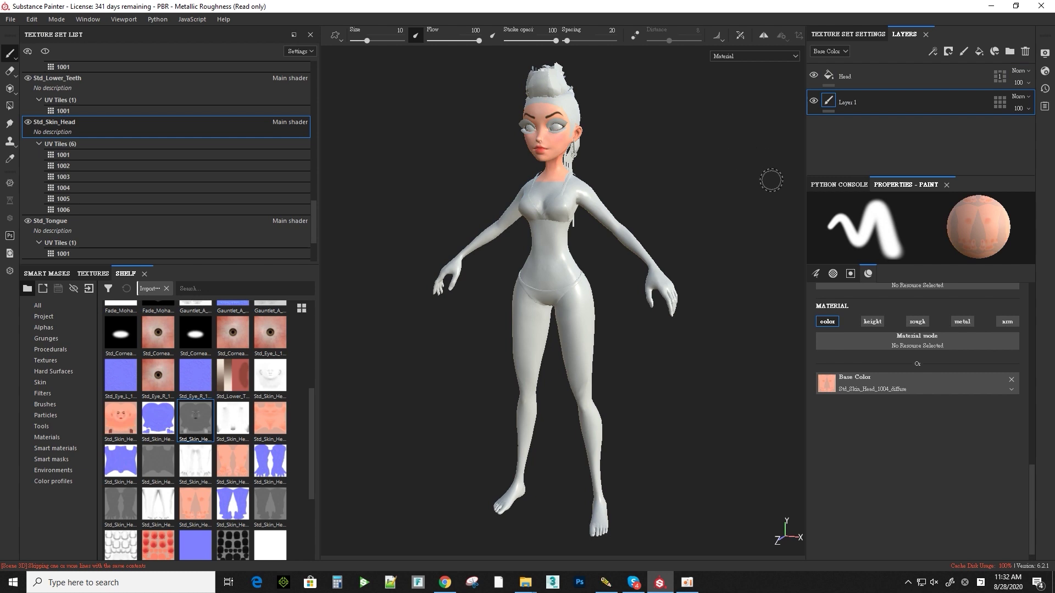
Step: Add a fill layer named Body using the 1002 diffuse and roughness maps
left_click(980, 53)
double_click(856, 101)
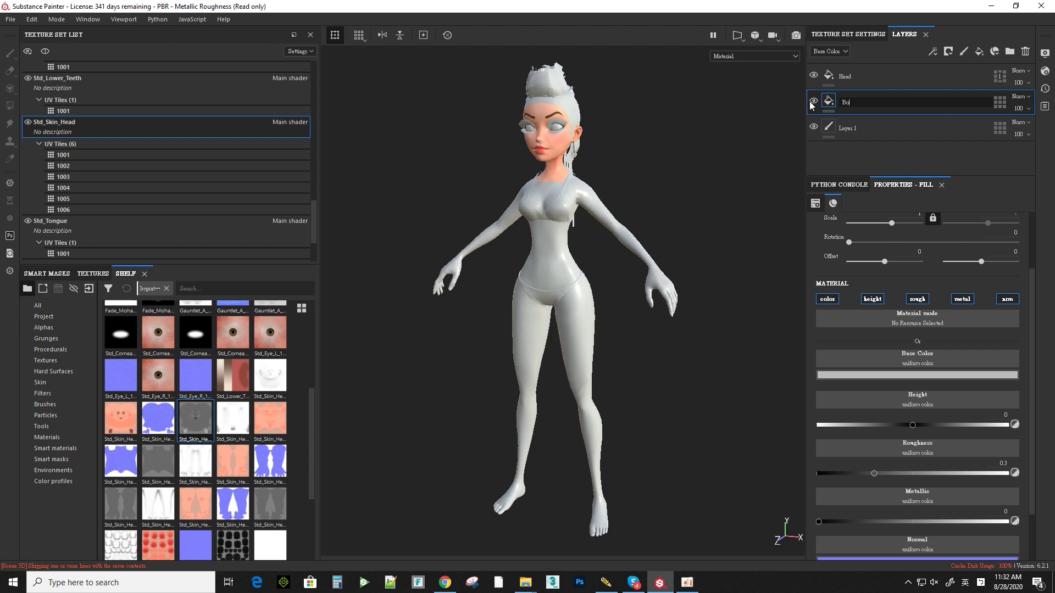
type("Body")
key("Return")
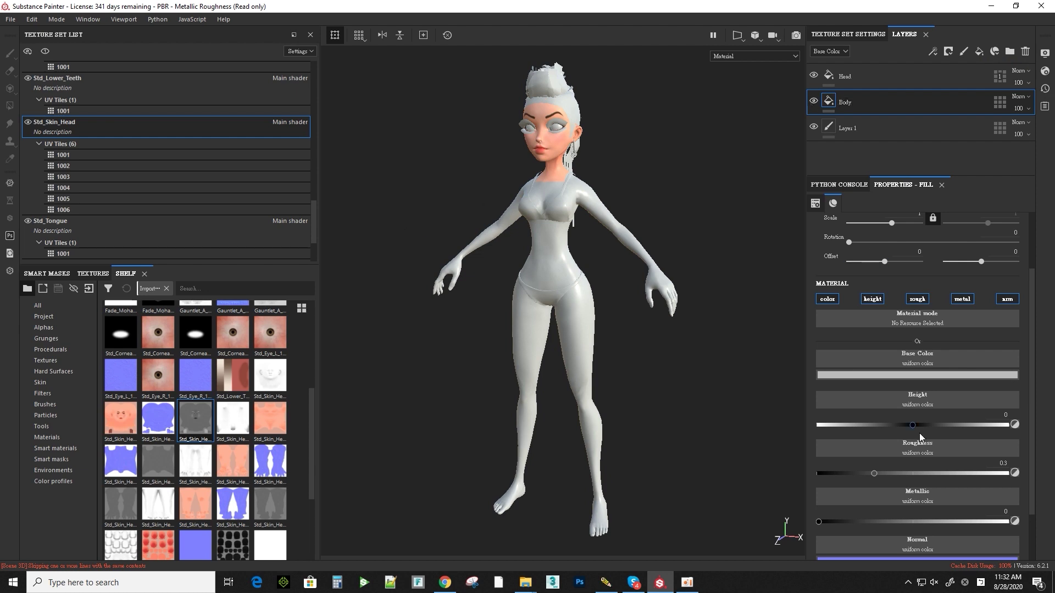
left_click_drag(265, 419, 904, 368)
left_click_drag(158, 461, 925, 440)
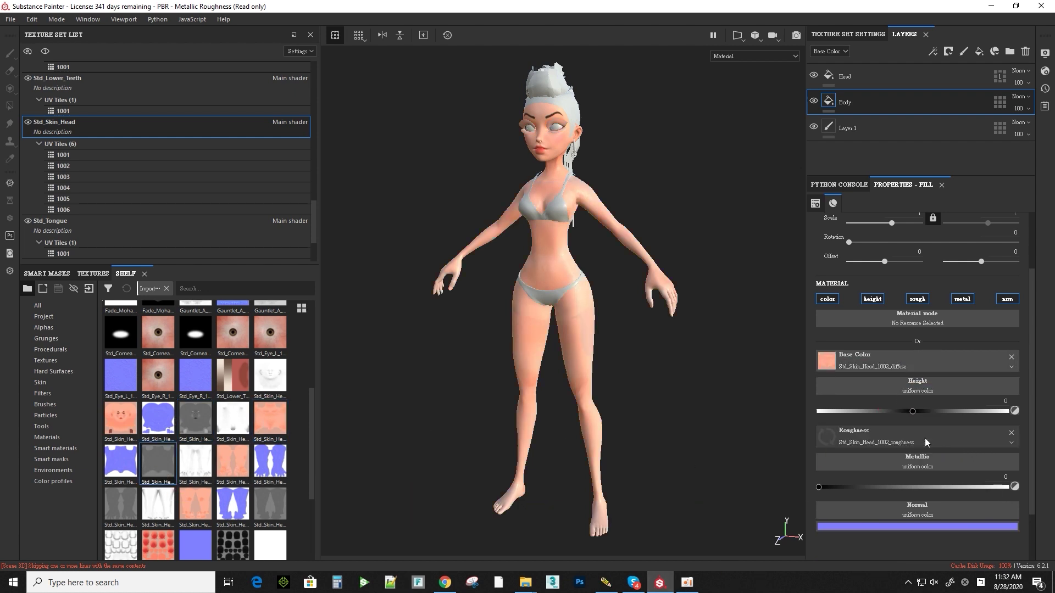
Step: Mask the Body layer to exclude UV tiles 1001, 1003, 1004 and 1006
left_click(999, 102)
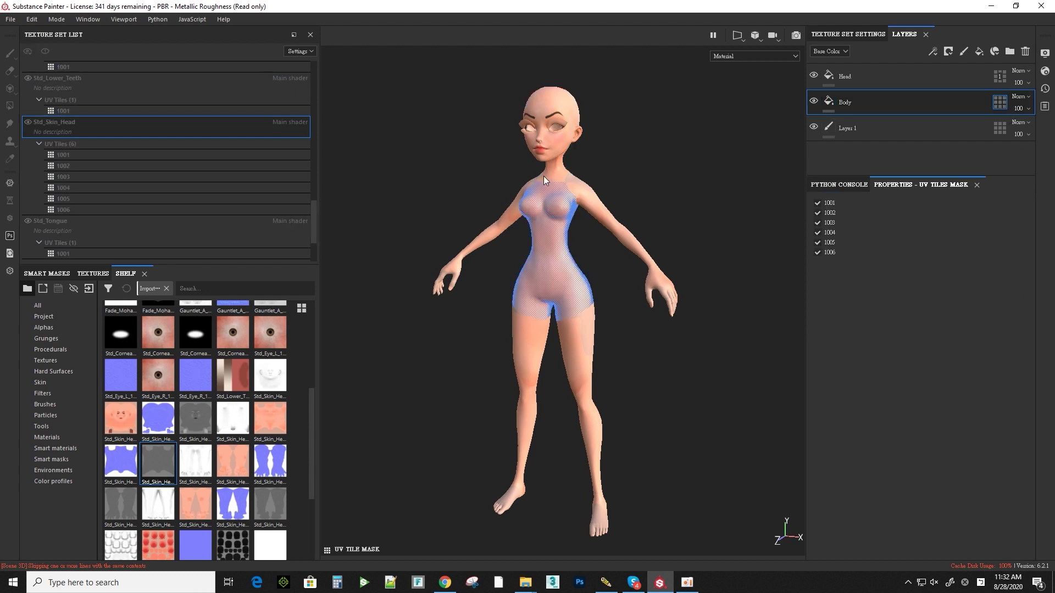
left_click(817, 202)
left_click(817, 222)
left_click(818, 233)
left_click(817, 251)
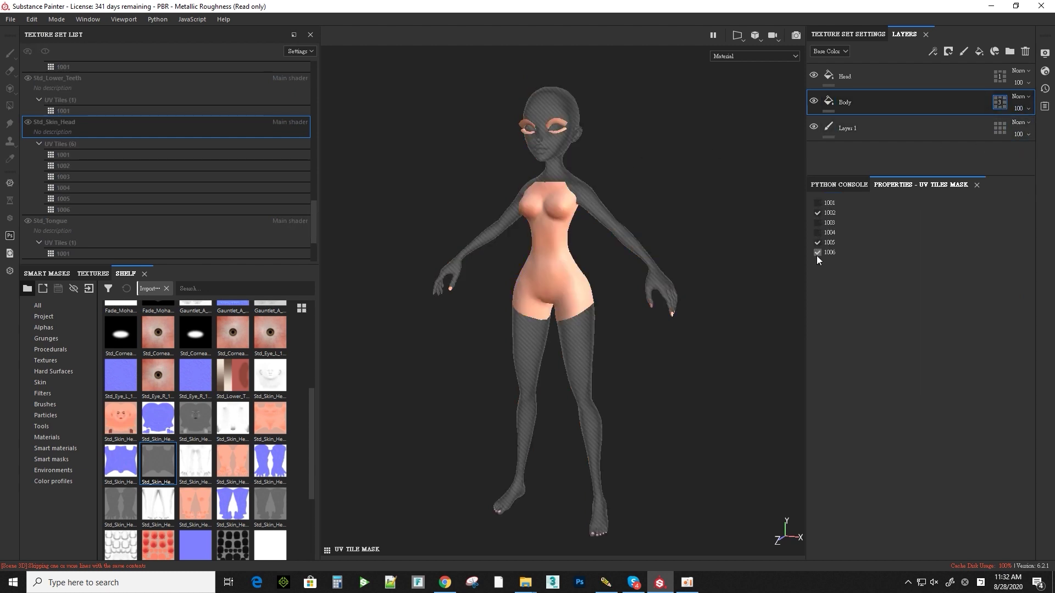
left_click(890, 128)
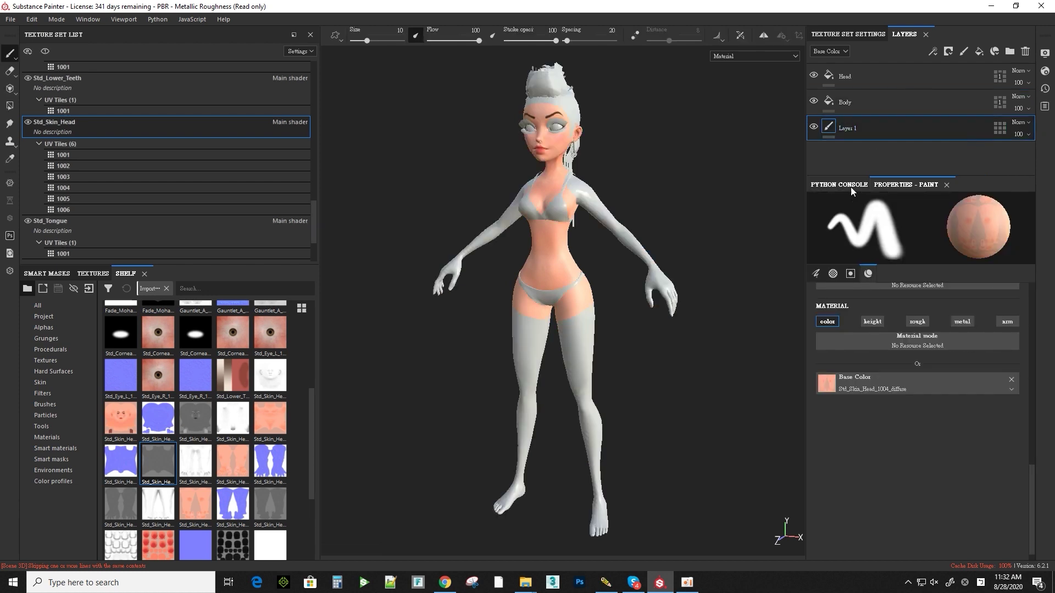
Step: Add a third fill layer and rename it
left_click(980, 51)
double_click(858, 128)
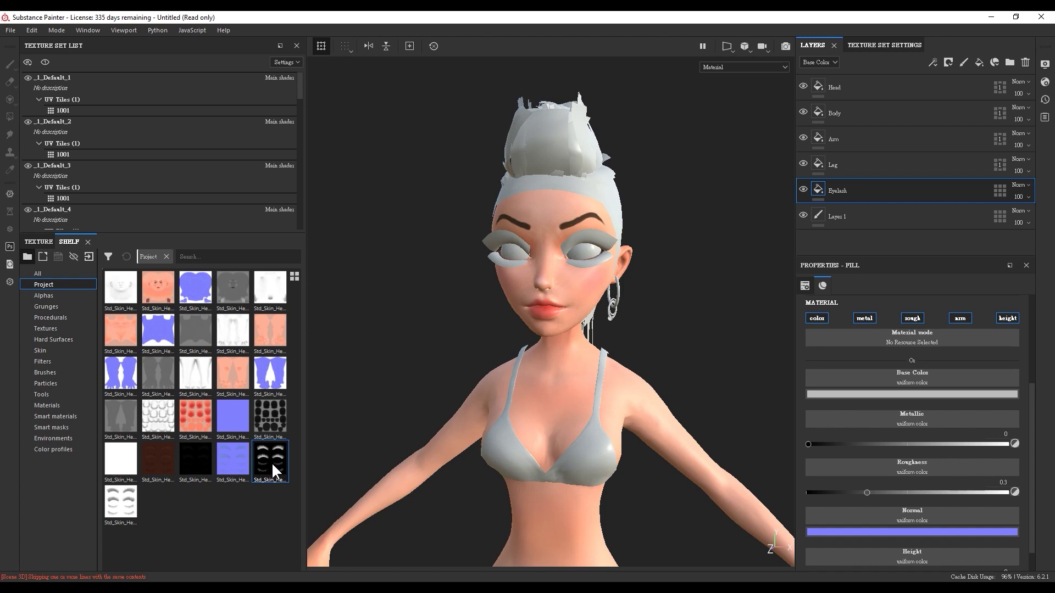
mouse_move(272, 464)
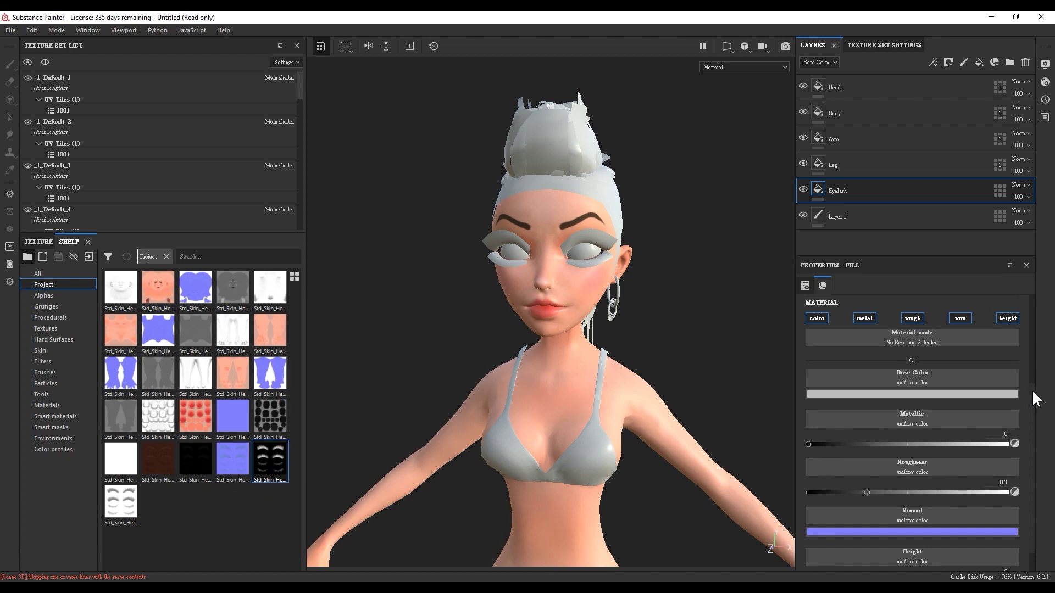
scroll(1032, 390, "down", 1)
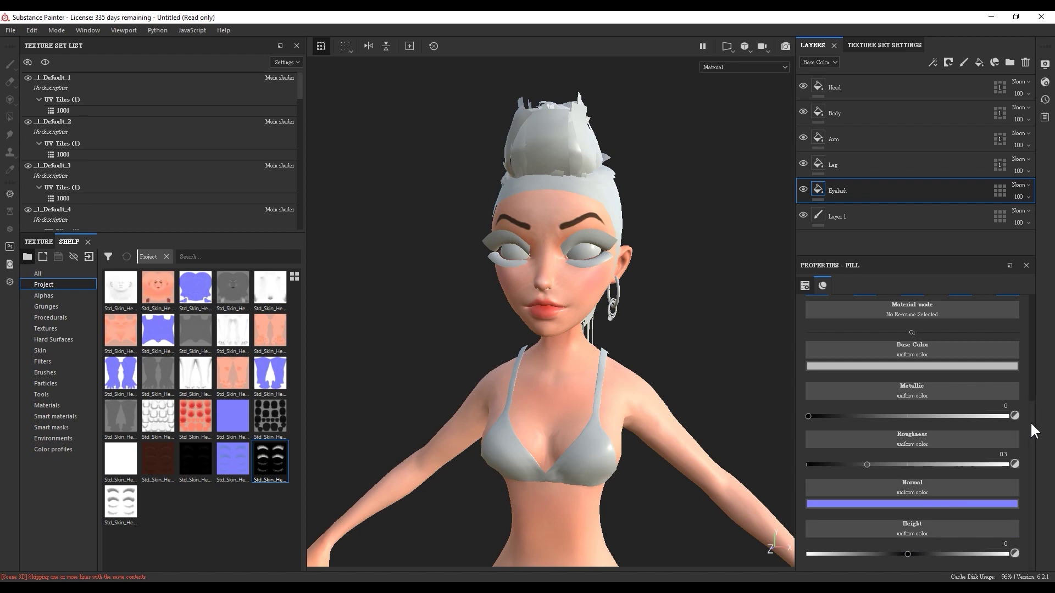
Step: Add an Opacity channel in the Texture Set Settings
left_click(893, 45)
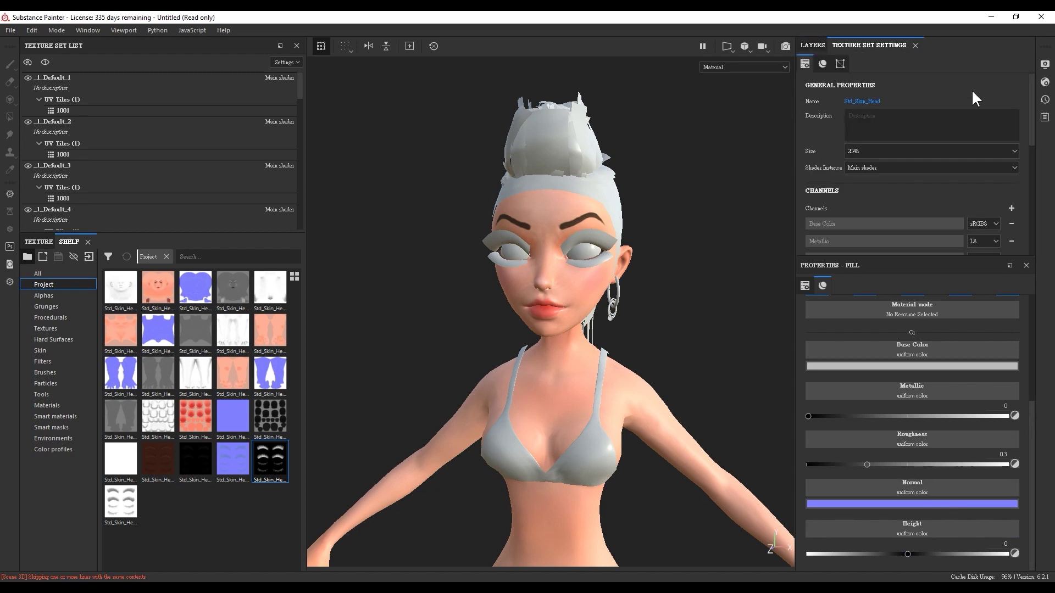
scroll(1031, 140, "down", 3)
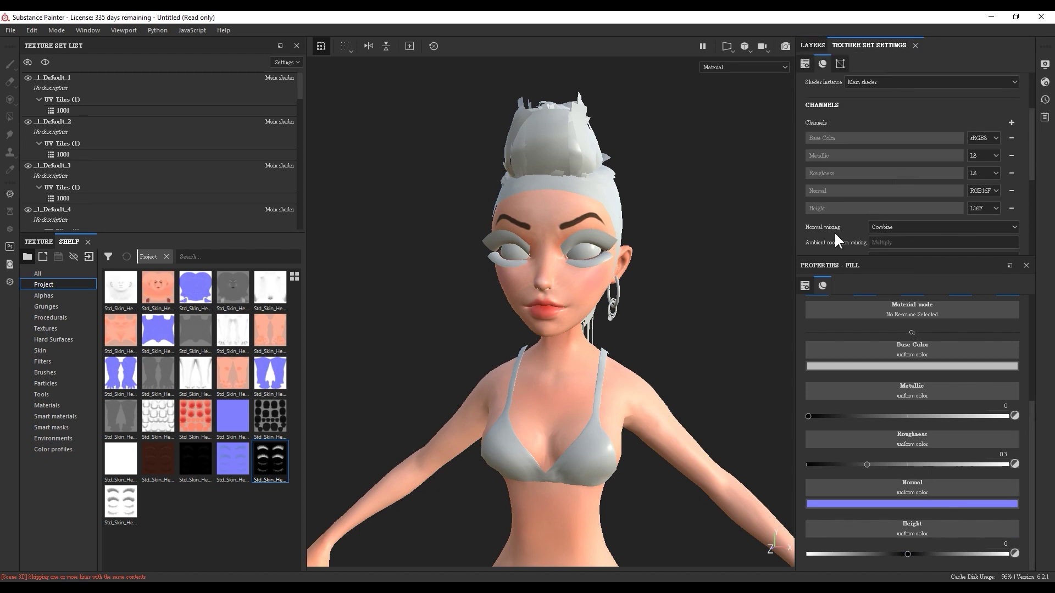
left_click(1011, 122)
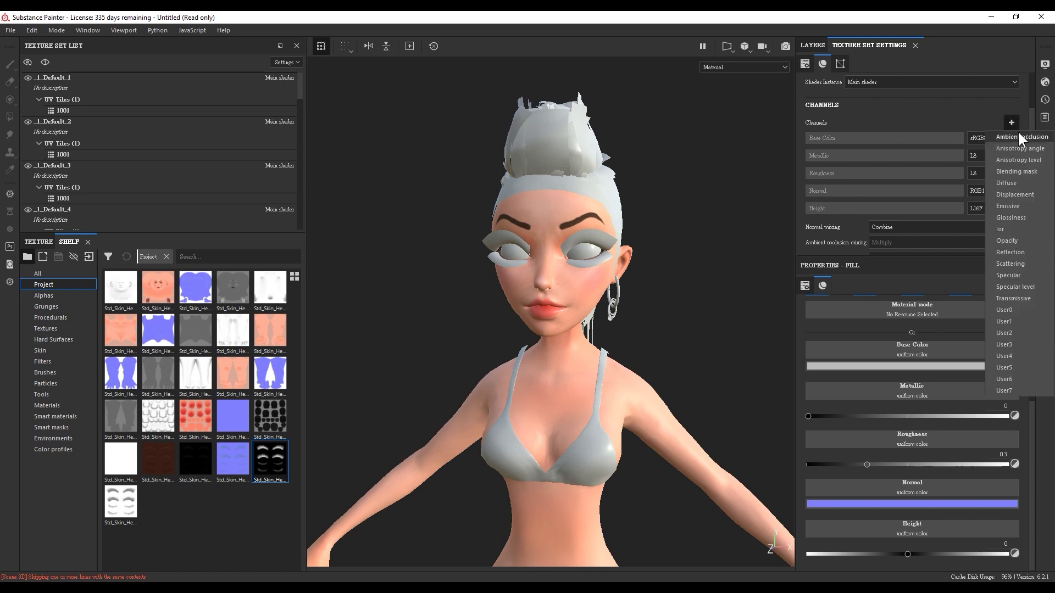
left_click(1022, 241)
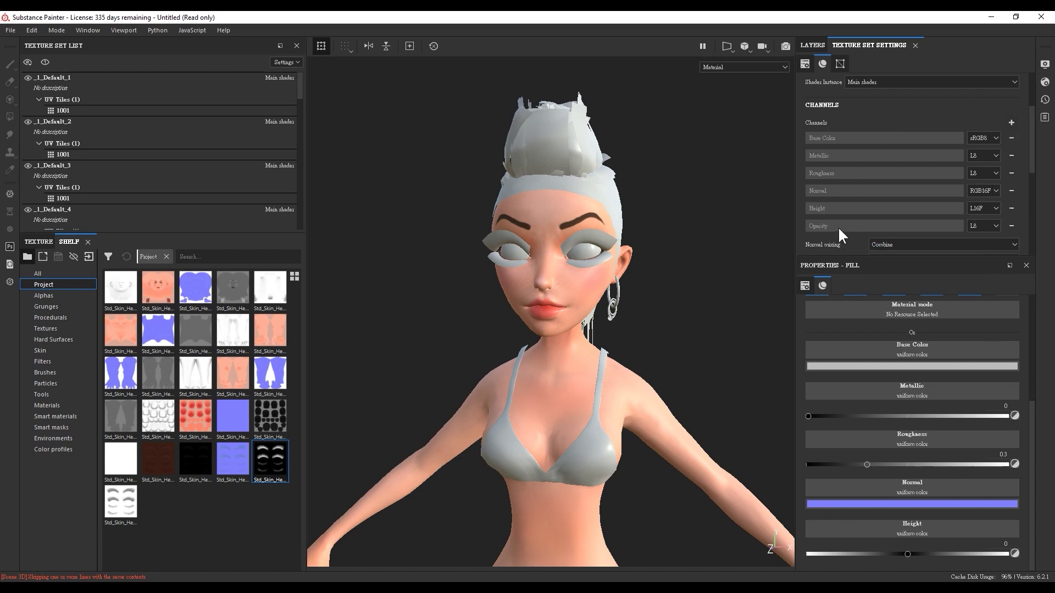
scroll(1030, 421, "up", 3)
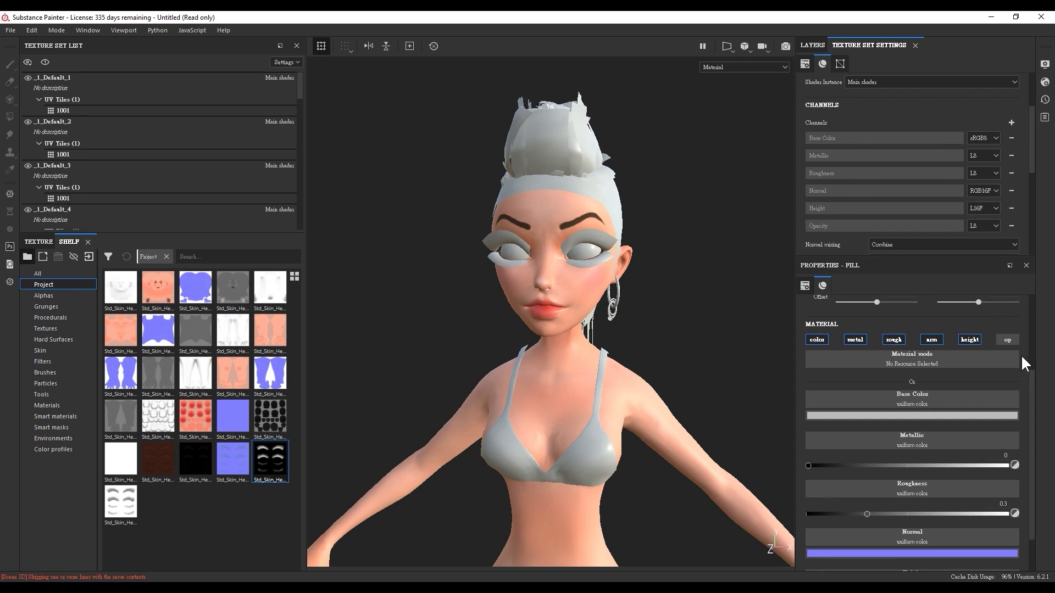
Step: Enable opacity on the fill layer and assign the Std_Skin_Head_1006_opacity map
left_click(1008, 339)
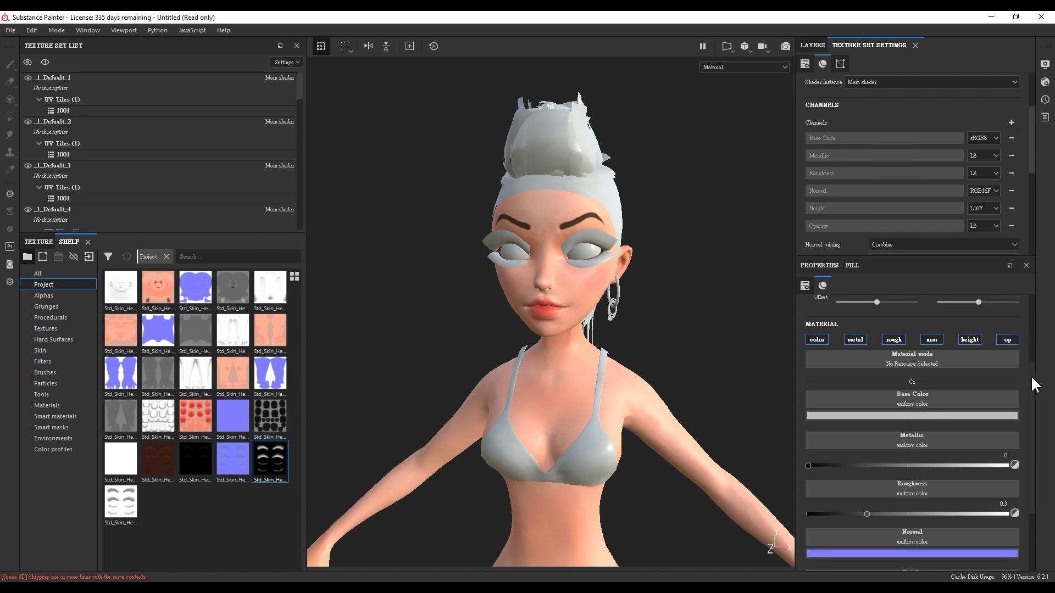
left_click_drag(1031, 375, 1043, 448)
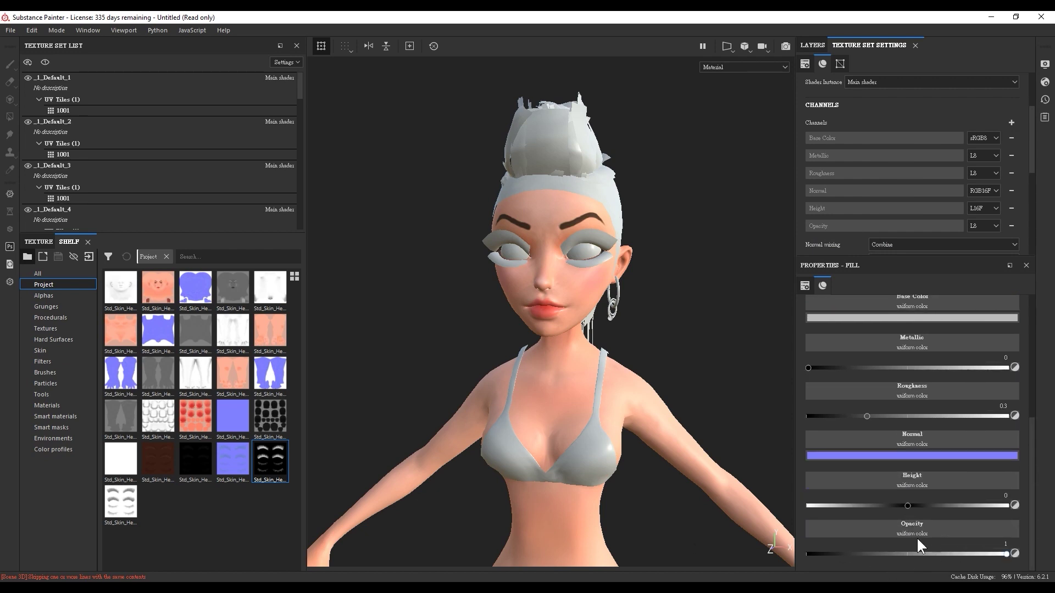
left_click_drag(273, 472, 898, 527)
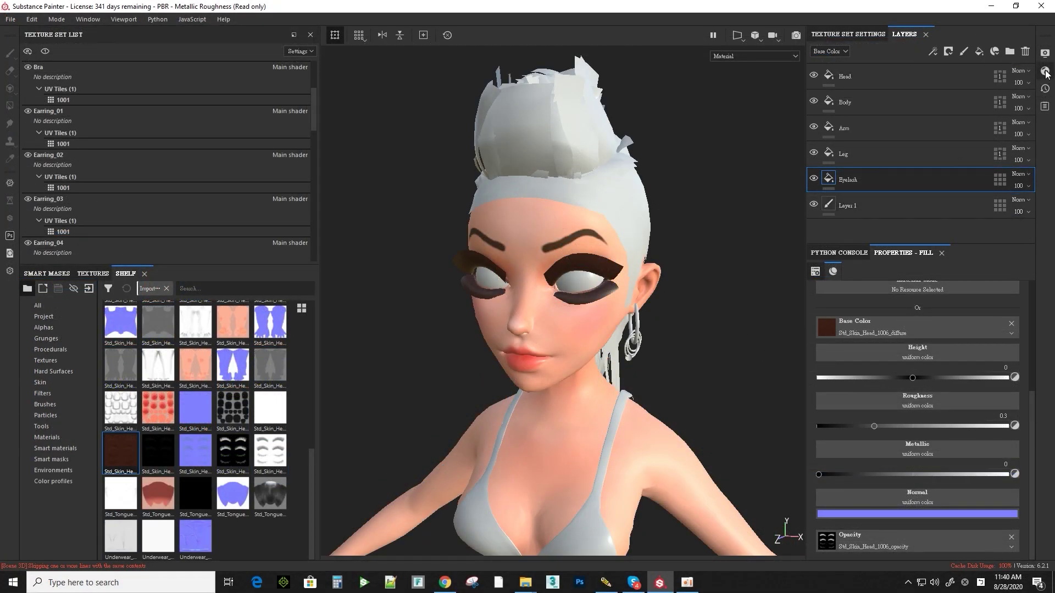
left_click(1047, 74)
Step: Switch the shader to pbr-metal-rough-with-alpha-blending
left_click(956, 97)
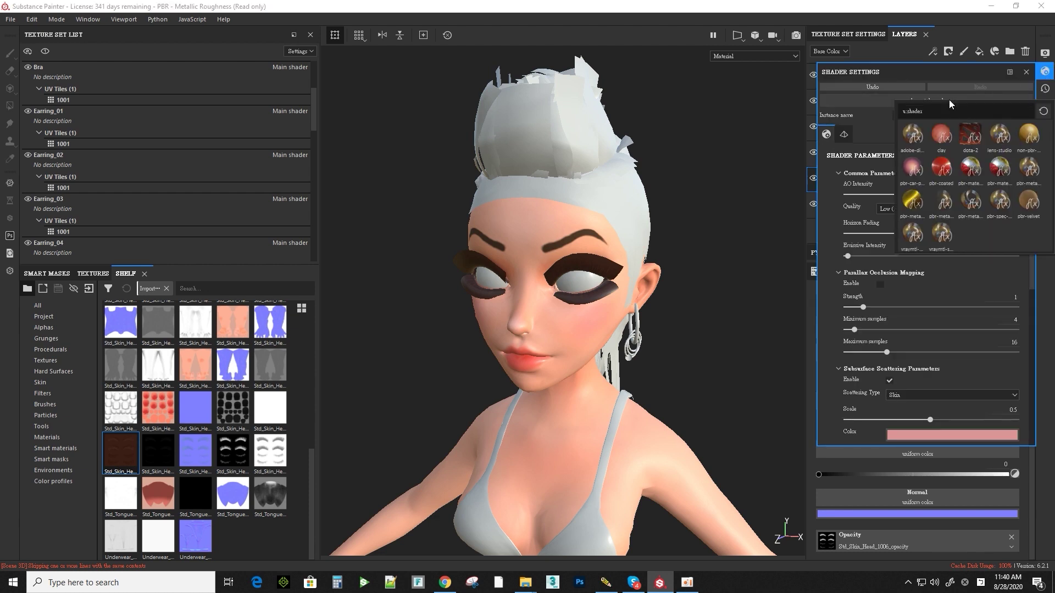
left_click(971, 205)
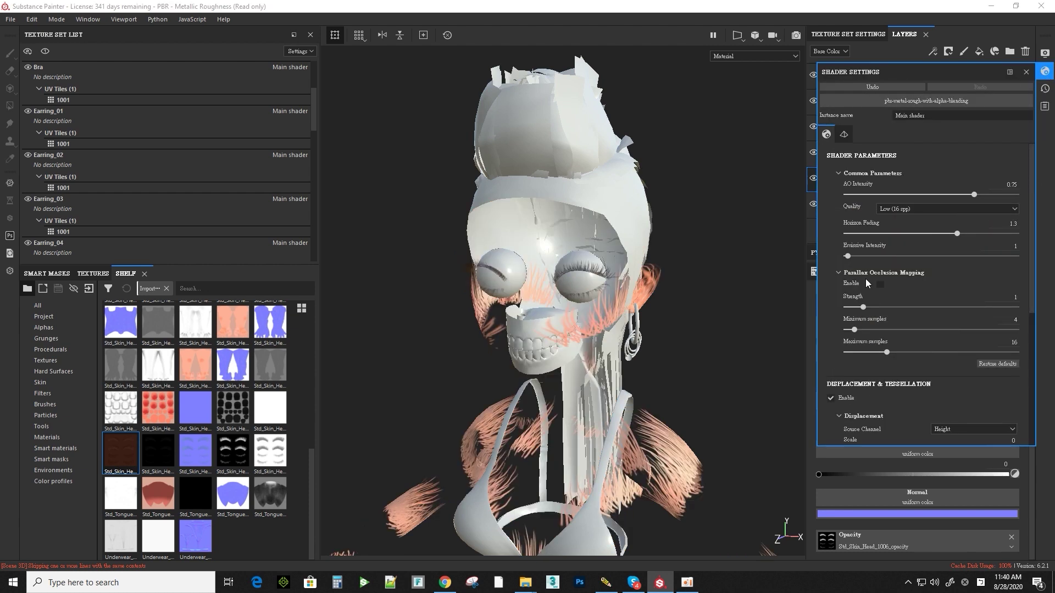
left_click(1046, 72)
Step: Mask the Eyelash layer to exclude UV tiles 1001–1003, then reselect Layer 1
left_click(1000, 180)
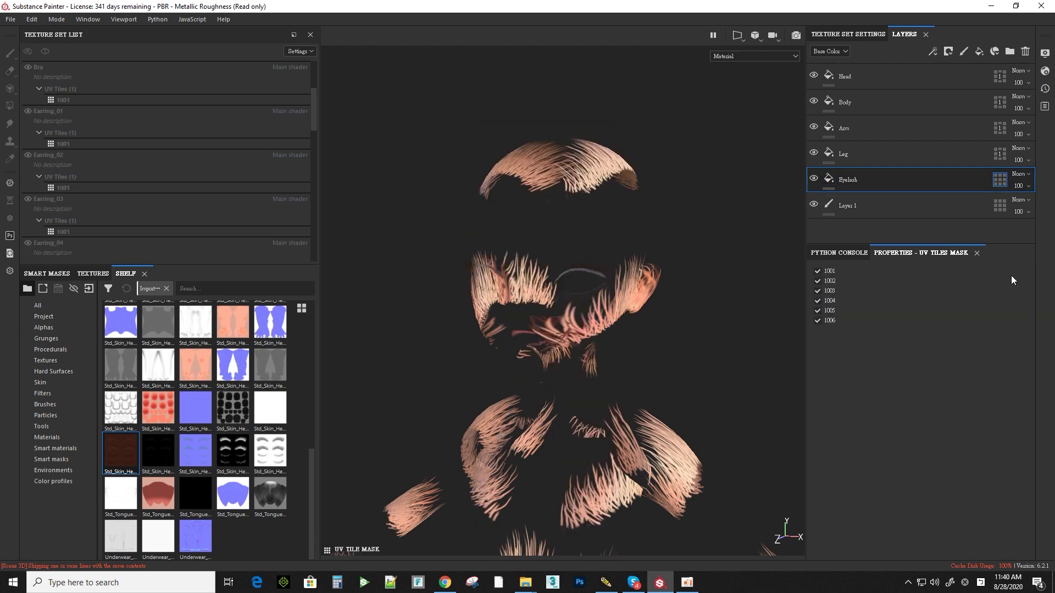
left_click_drag(811, 277, 817, 296)
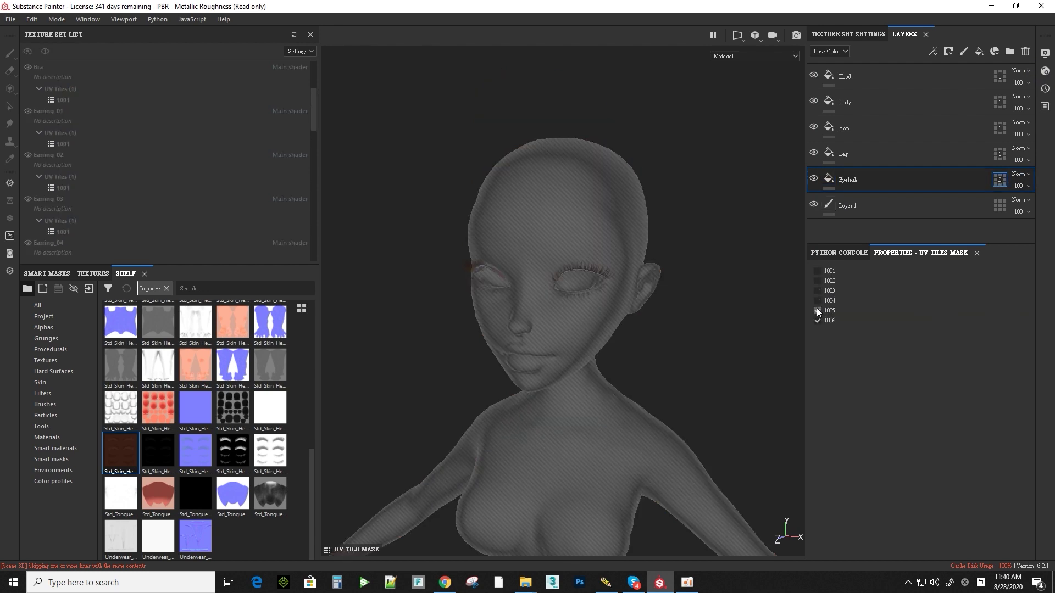
left_click(941, 207)
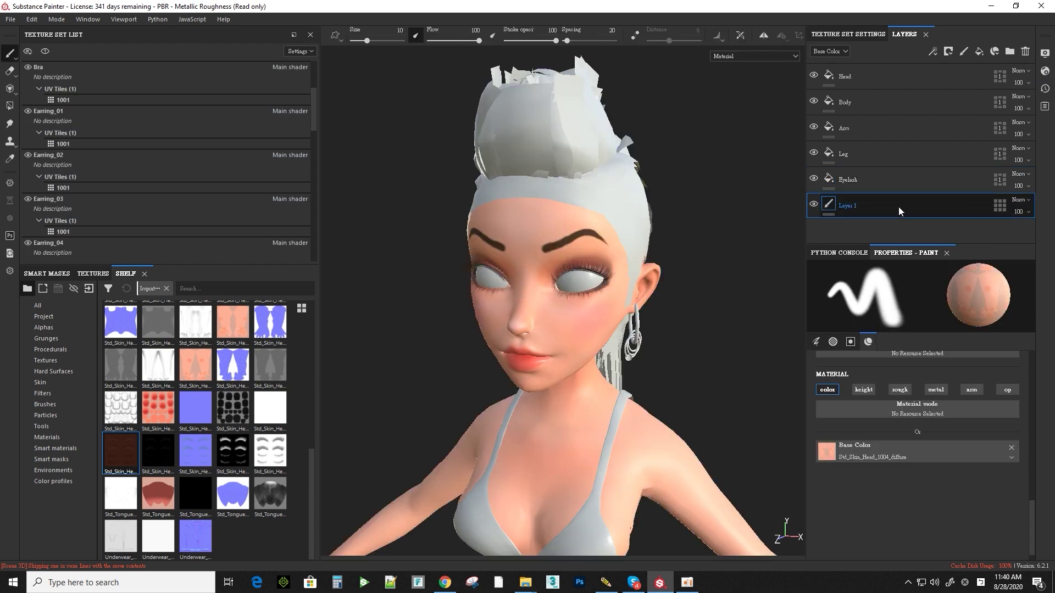
left_click_drag(697, 352, 724, 319, "alt")
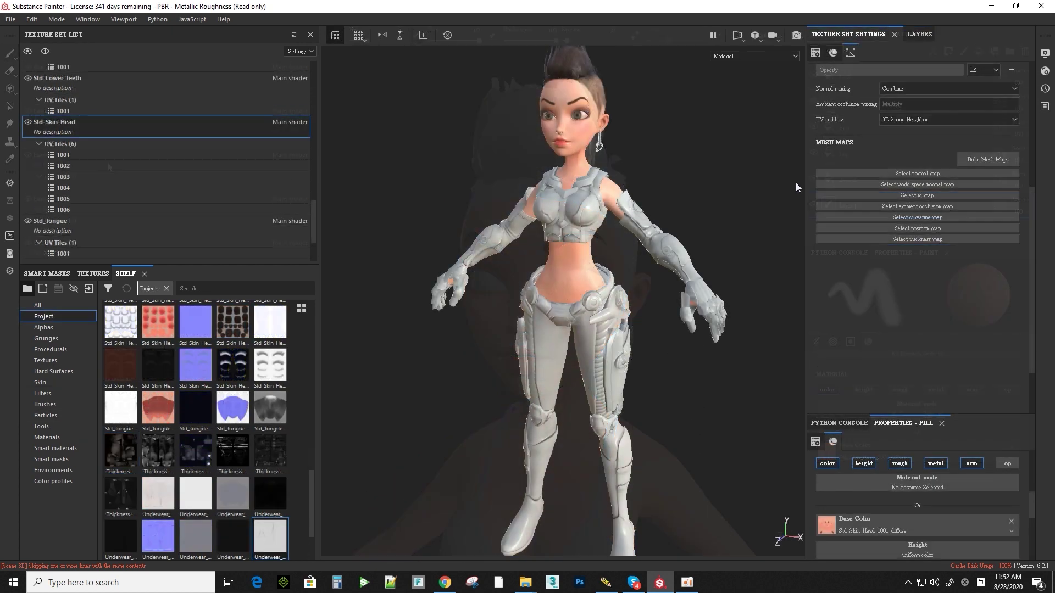
left_click(981, 158)
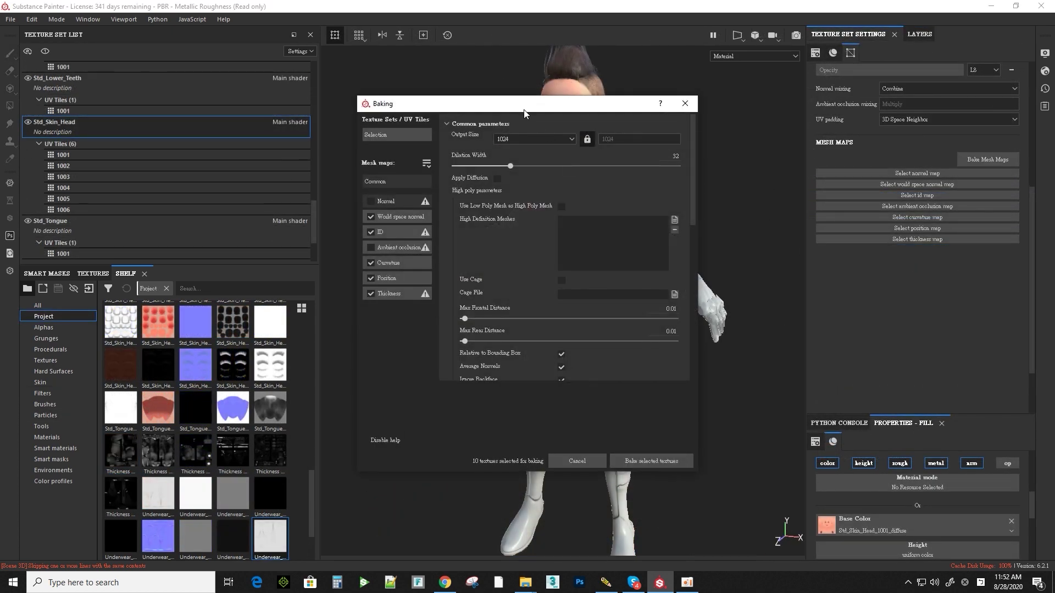
Step: Include the Normal map in the bake and select all texture sets for baking
left_click_drag(525, 113, 757, 132)
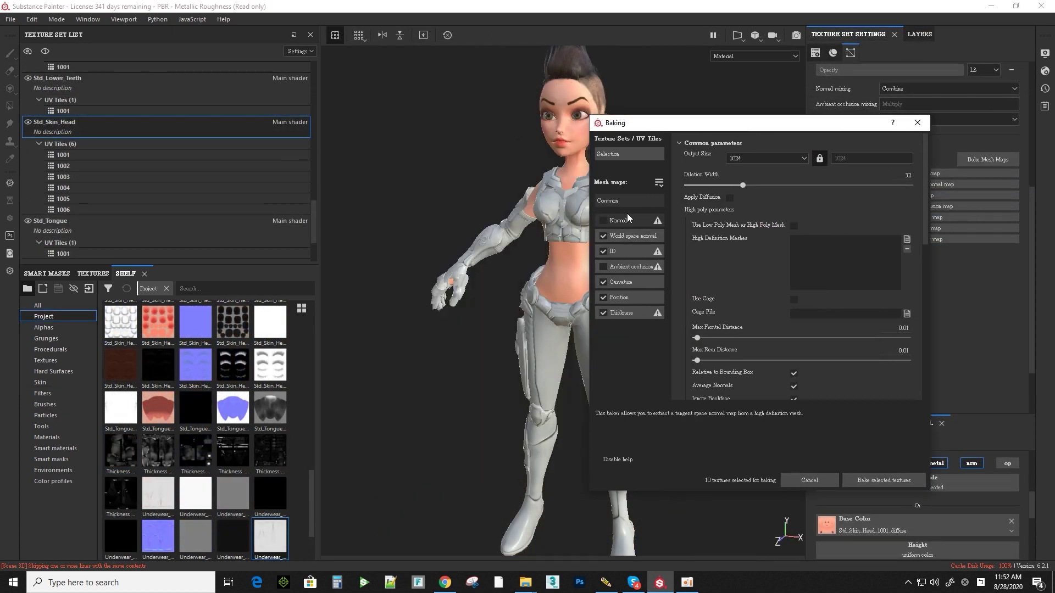
left_click(604, 221)
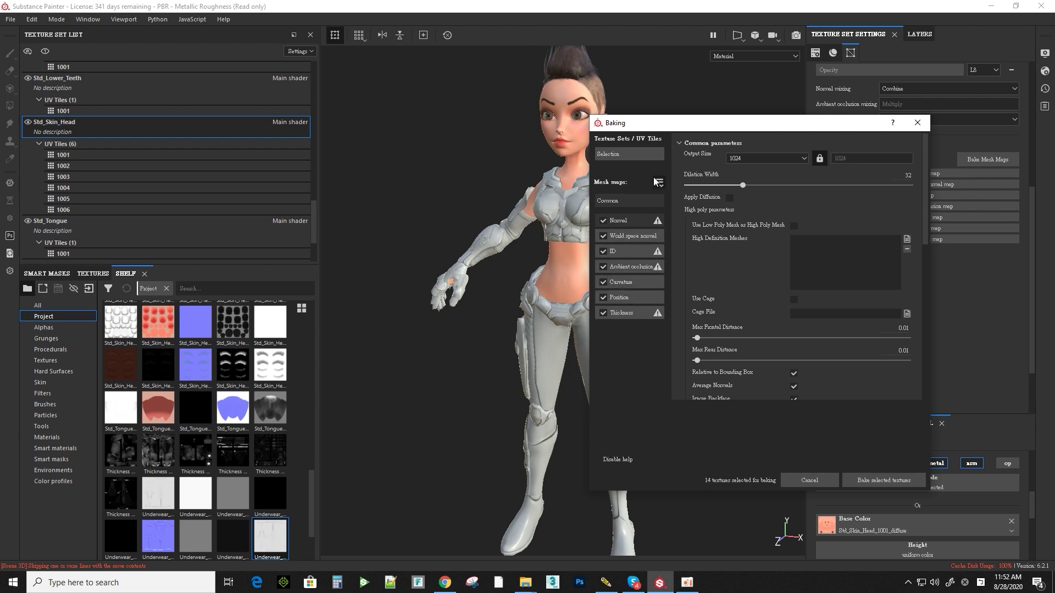
left_click(656, 157)
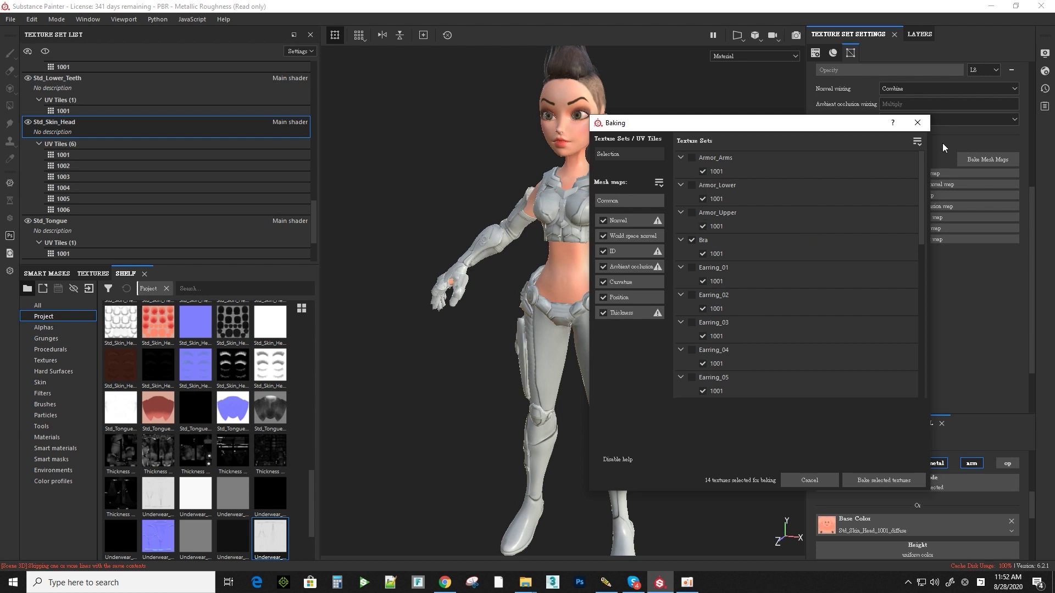
left_click(917, 141)
left_click(932, 178)
left_click_drag(919, 191, 921, 355)
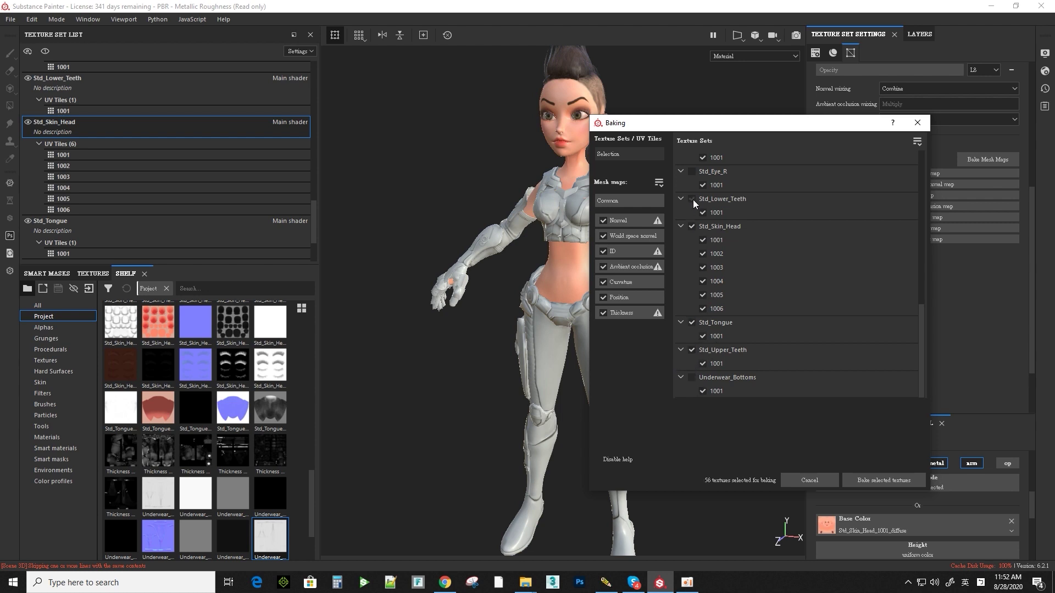
scroll(922, 351, "up", 10)
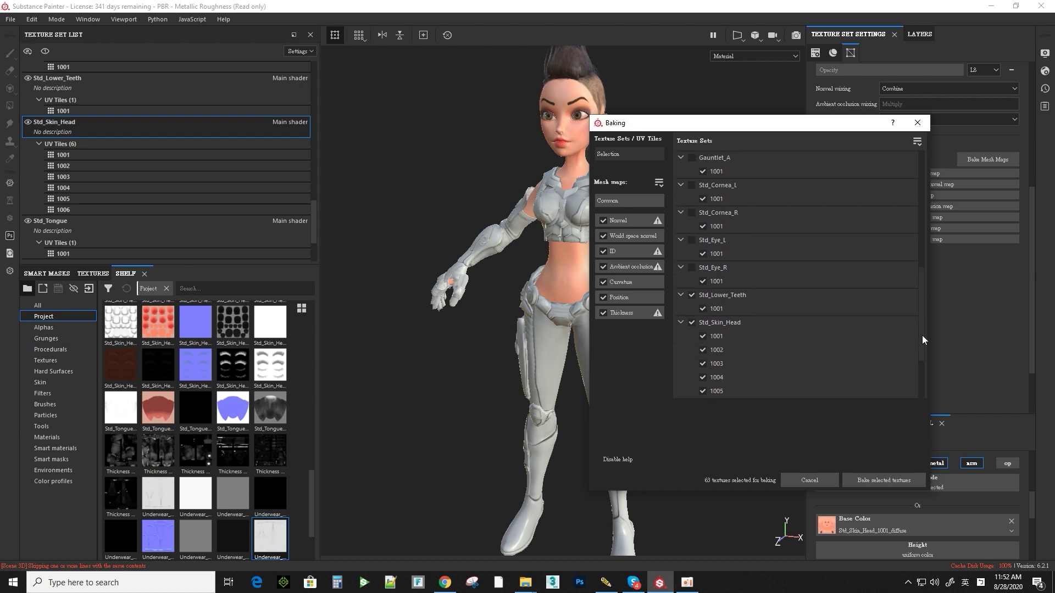
left_click(692, 294)
scroll(921, 245, "up", 3)
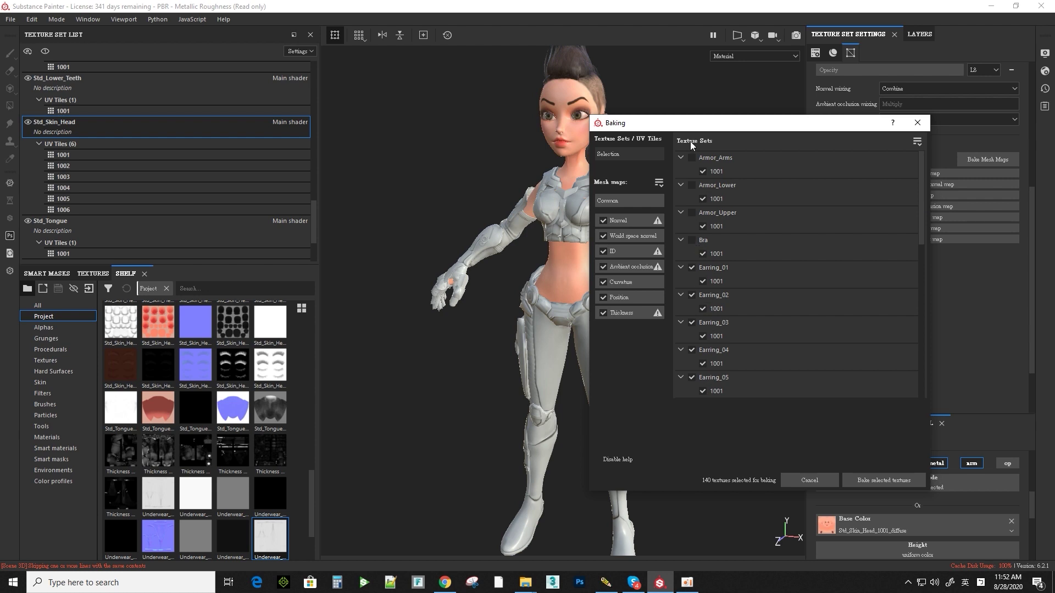
Step: Set the Curvature method to Generate from Mesh and bake the selected texture sets
left_click(632, 281)
left_click(790, 171)
left_click(761, 182)
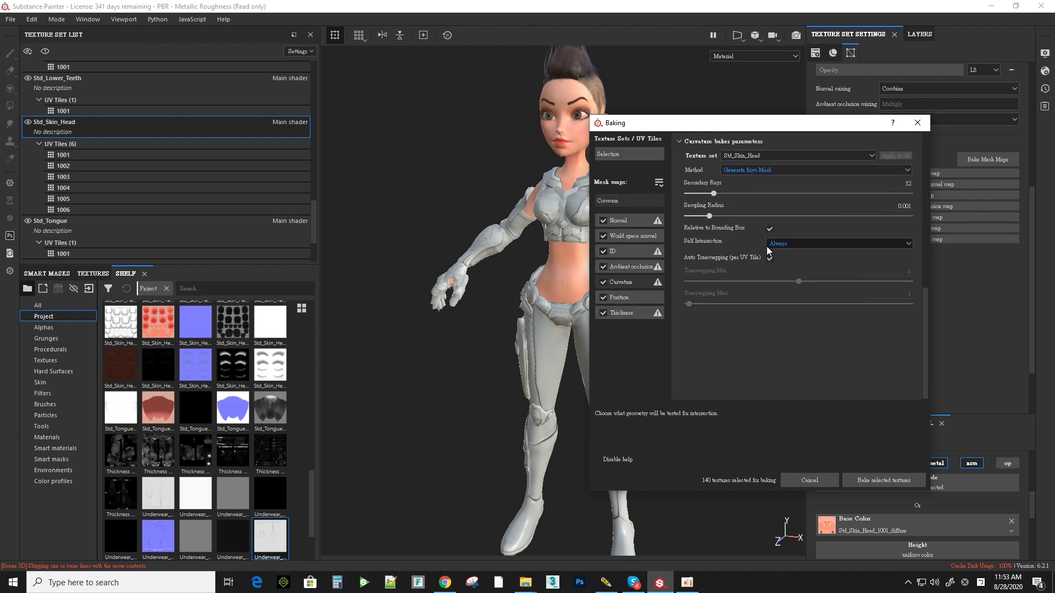
left_click(631, 252)
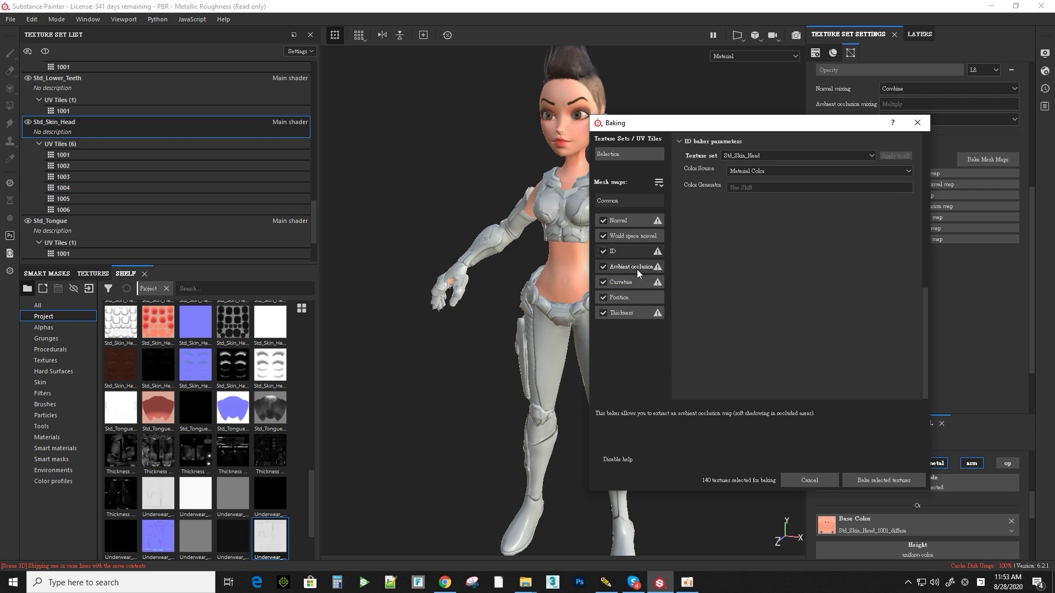
left_click(638, 268)
left_click(629, 200)
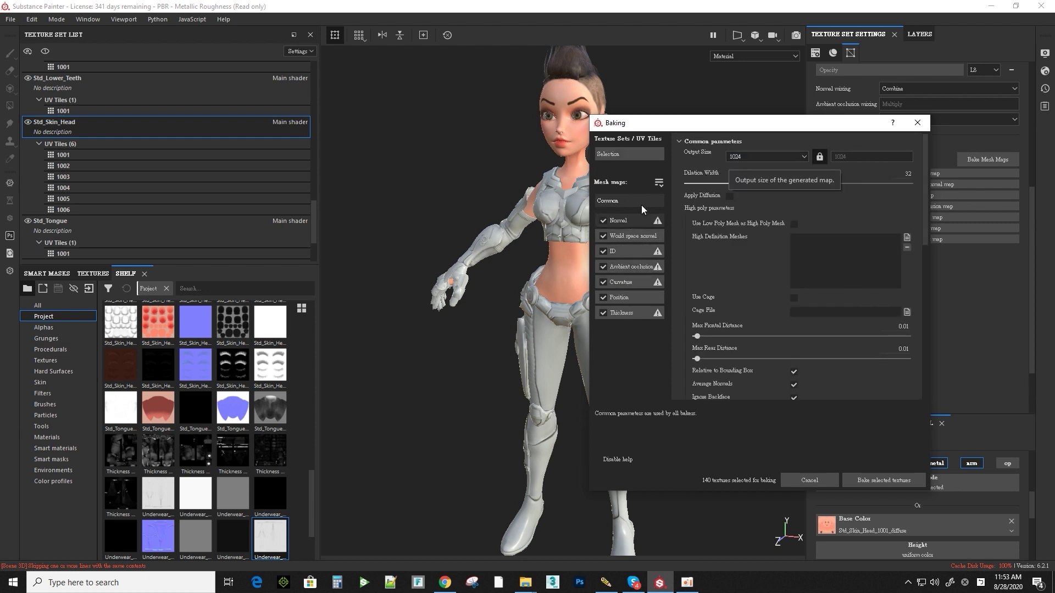
left_click(657, 154)
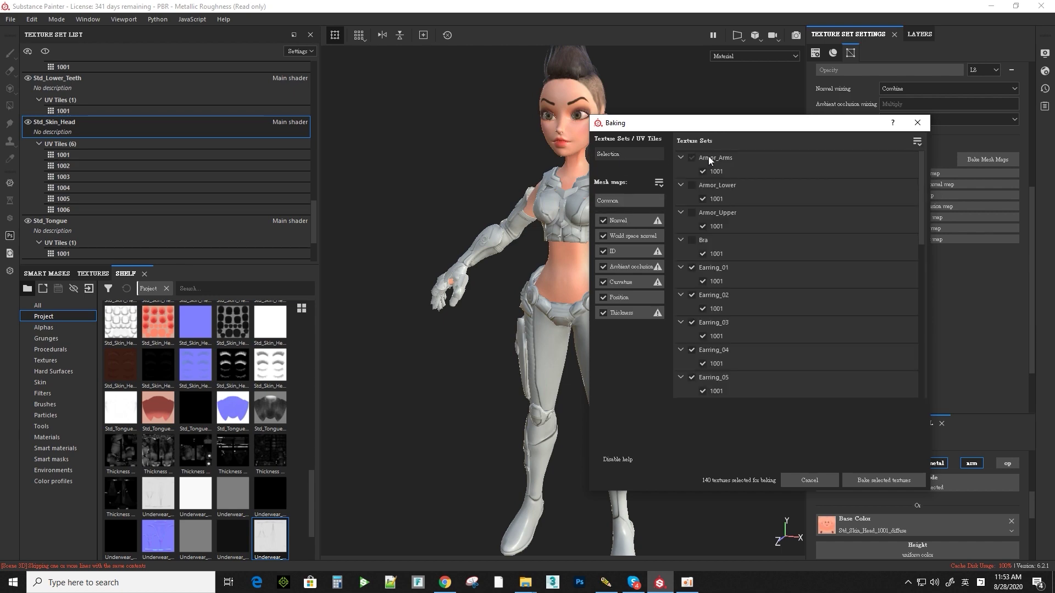
left_click(878, 480)
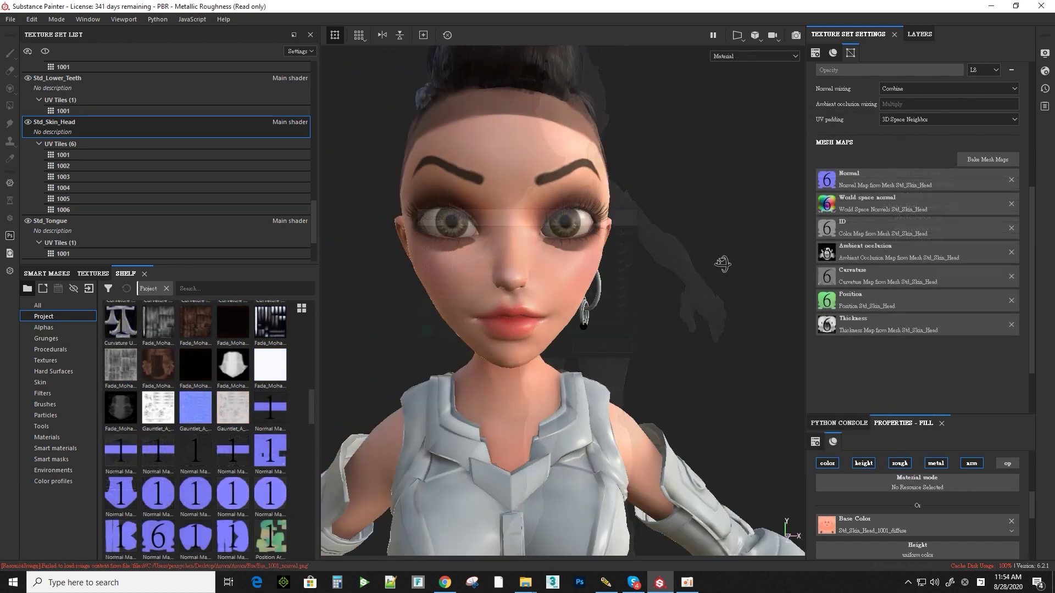
left_click_drag(722, 263, 691, 281, "alt")
Step: Reassign Std_Skin_Head's Ambient occlusion mesh map slot with a texture from the project
scroll(701, 302, "down", 5)
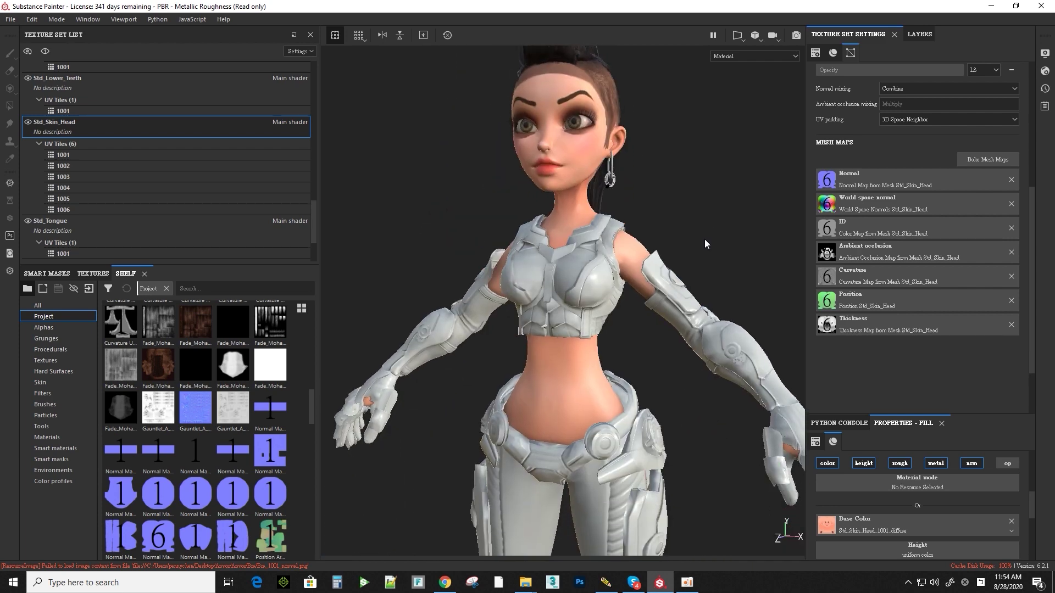
scroll(704, 249, "down", 3)
left_click_drag(705, 147, 690, 179, "alt")
scroll(691, 179, "down", 3)
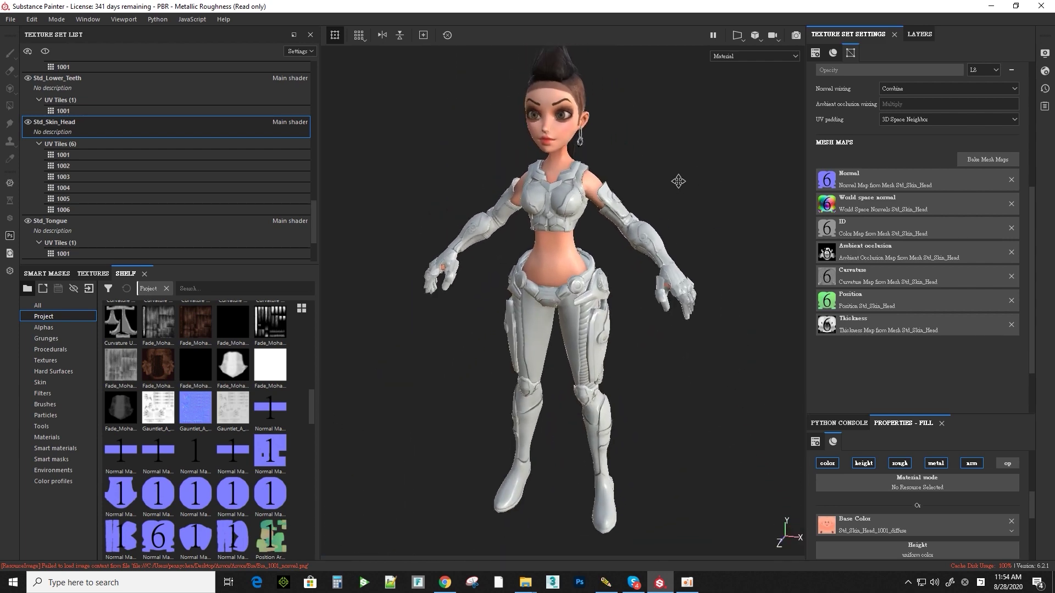
left_click(851, 256)
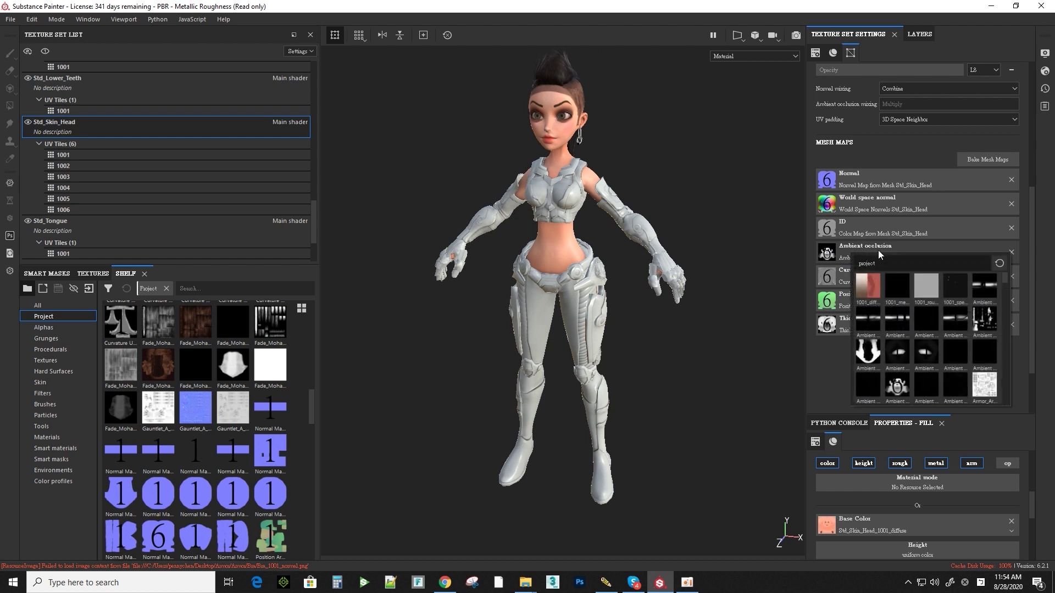
left_click(899, 388)
left_click_drag(699, 207, 683, 189, "alt")
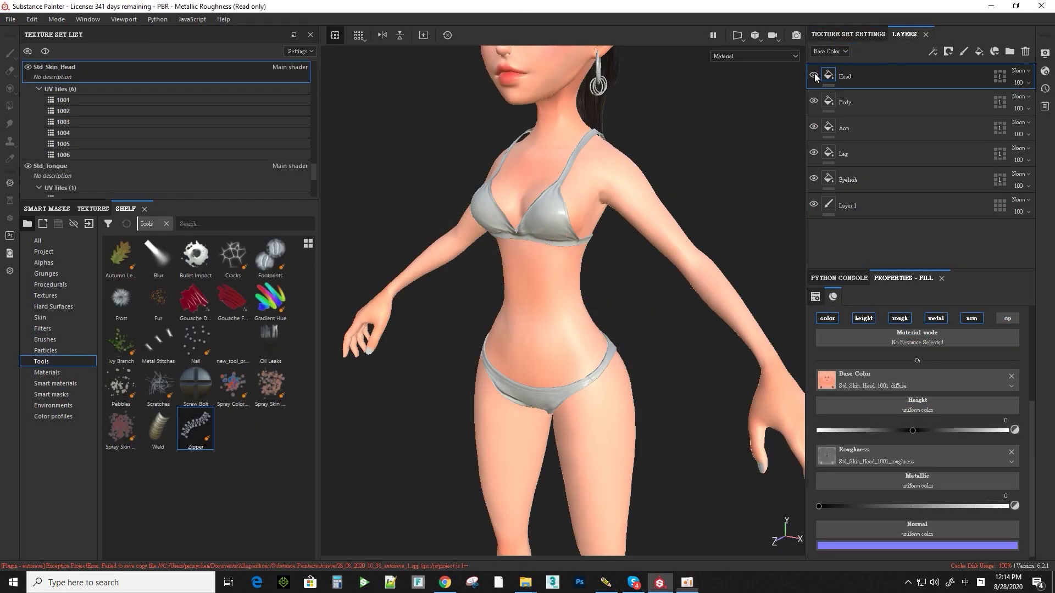
Step: Hide the Head, Arm and Leg skin layers to check them, then show them again
left_click(814, 75)
left_click(814, 126)
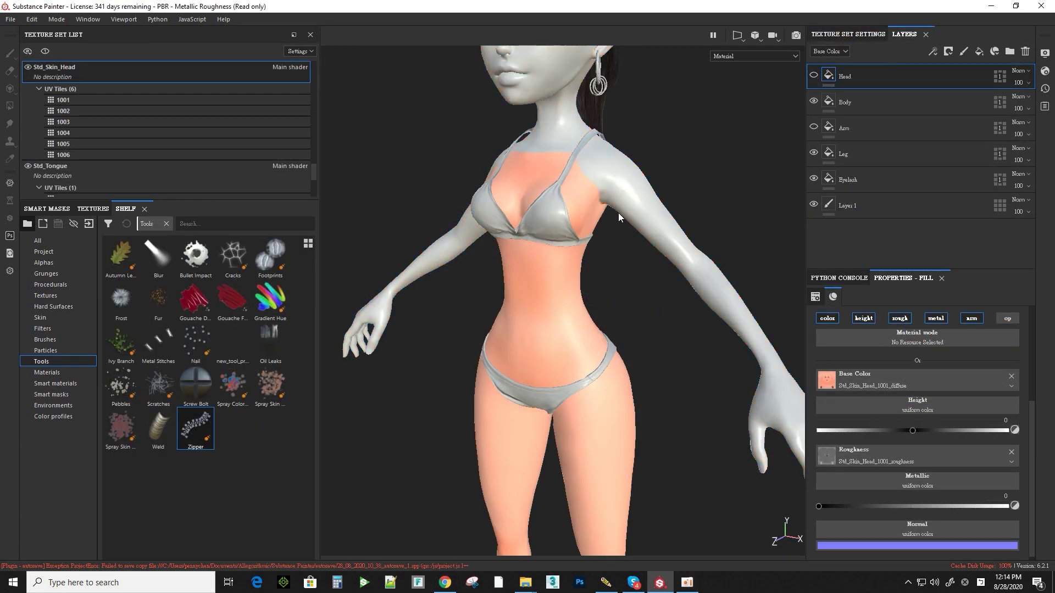
left_click(814, 153)
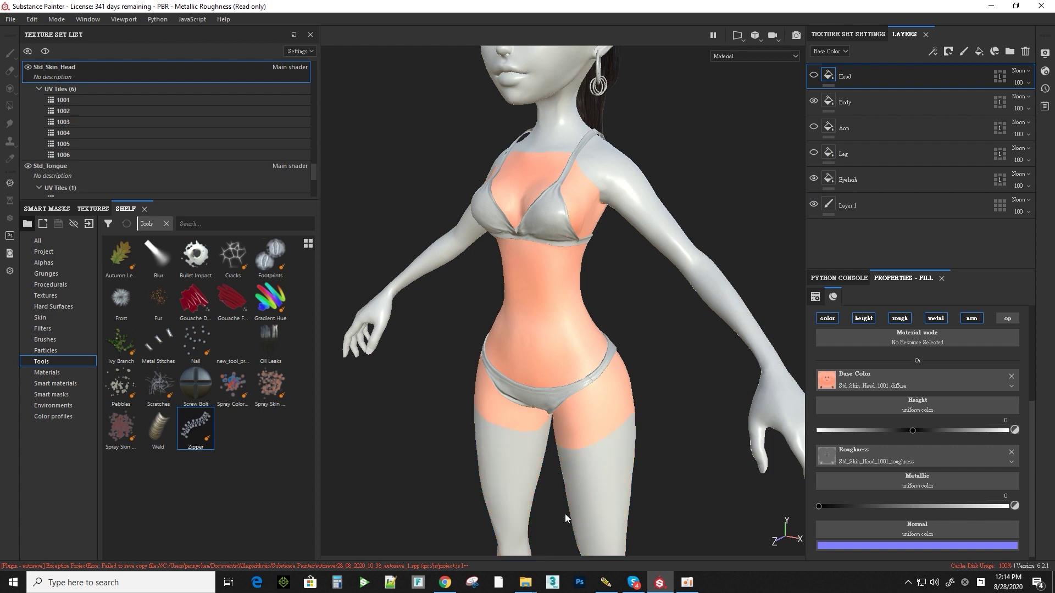
left_click(814, 152)
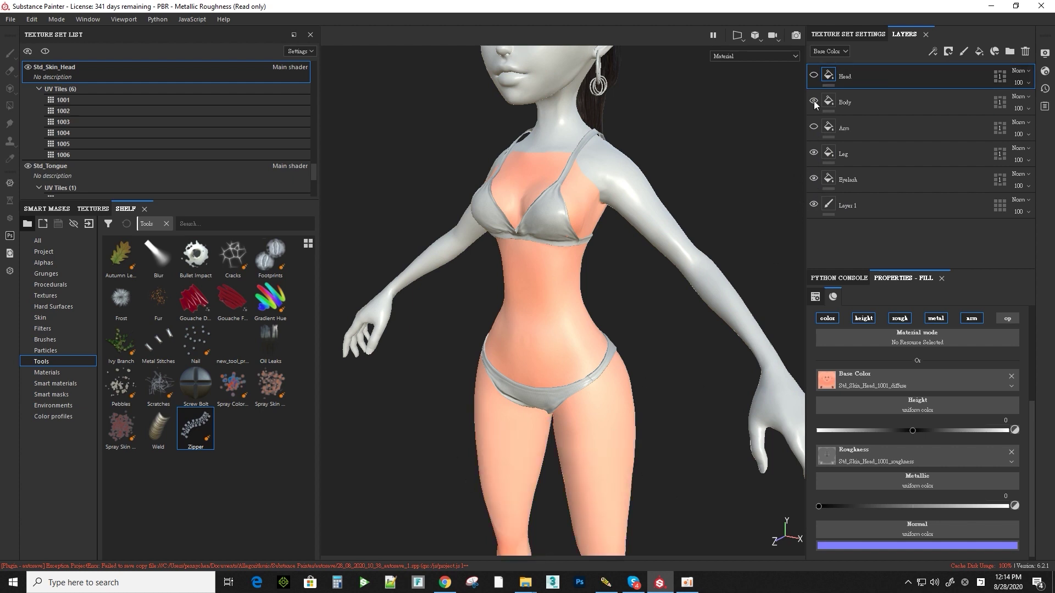
left_click(813, 75)
left_click(814, 127)
Step: On a new layer with brush size about 5, paint zippers from chest to hand and waist to thigh
left_click(964, 51)
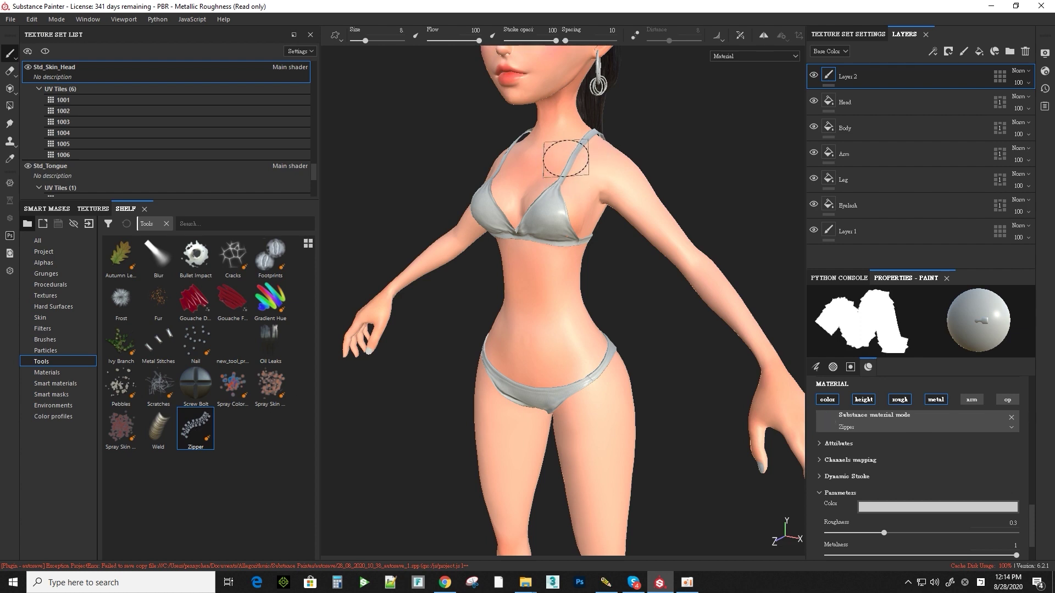
right_click_drag(561, 157, 554, 157, "ctrl")
left_click(545, 165)
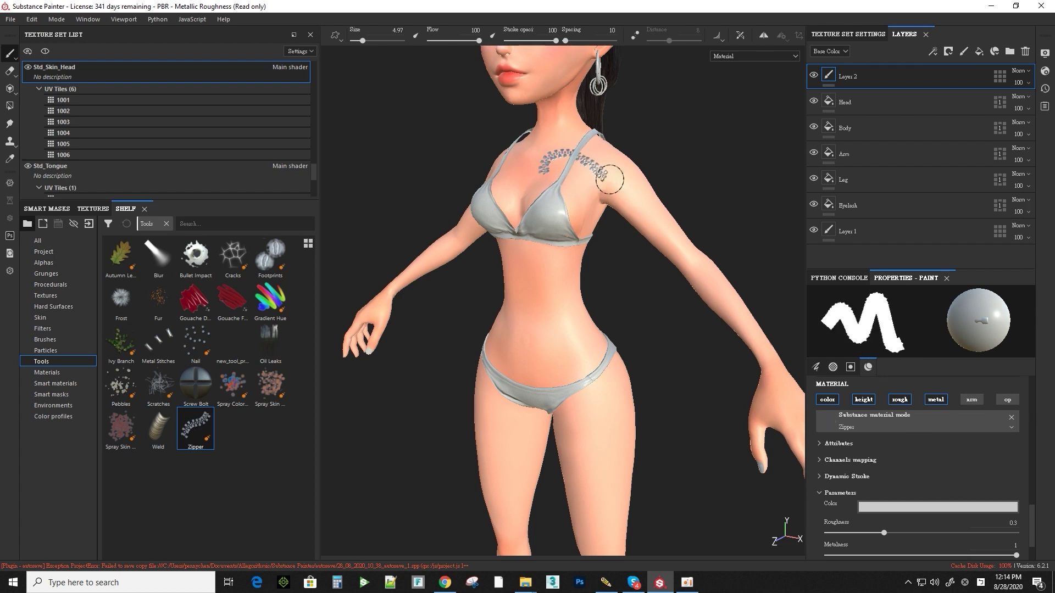
mouse_move(609, 179)
left_mouse_down()
mouse_move(637, 194)
mouse_move(711, 289)
left_mouse_up()
left_click_drag(769, 363, 785, 412)
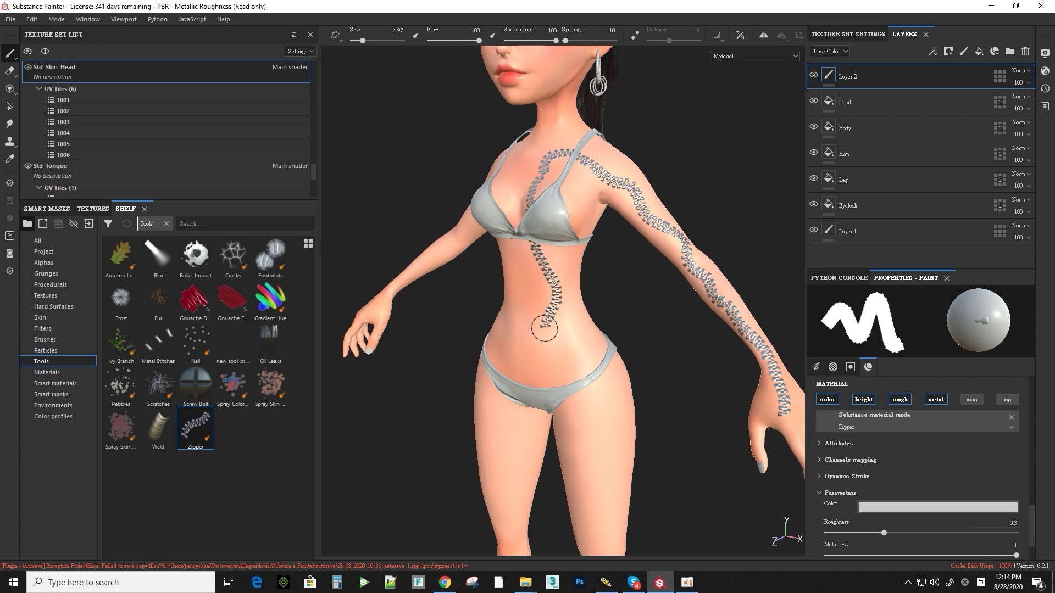
mouse_move(544, 329)
left_mouse_down()
mouse_move(577, 369)
mouse_move(588, 423)
left_mouse_up()
left_click_drag(588, 423, 596, 508)
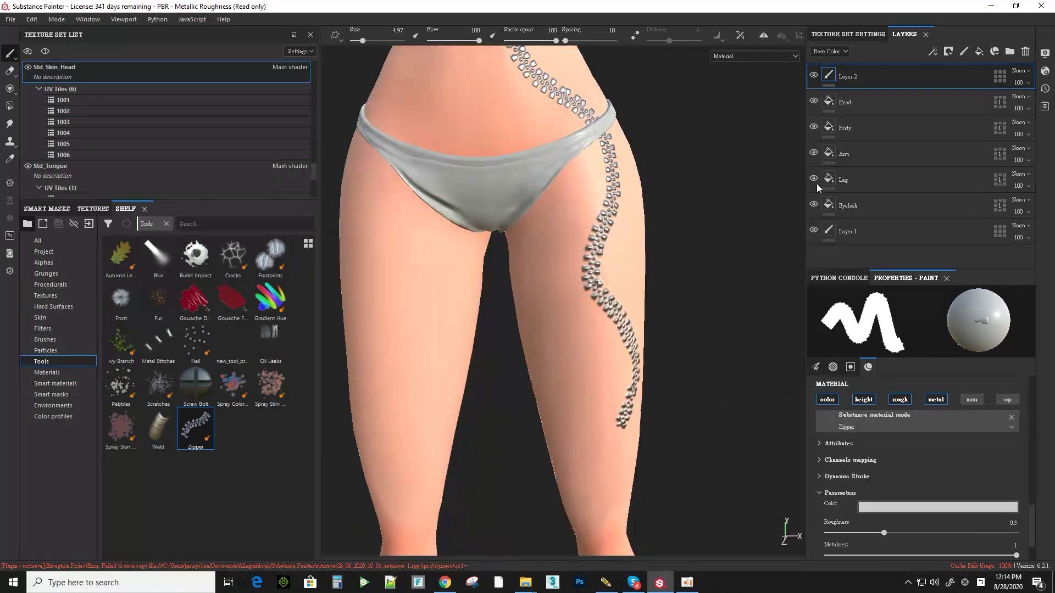
Step: Hide the Leg layer and inspect the zipper strokes on the legs and chest
left_click(814, 178)
left_click_drag(817, 187, 763, 221, "alt")
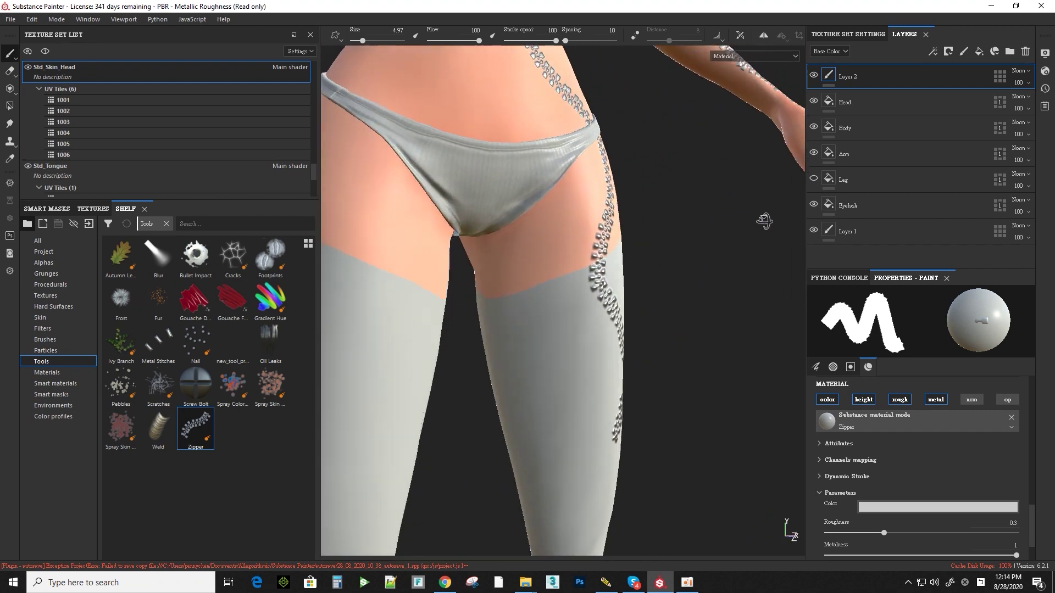
scroll(749, 217, "down", 5)
middle_click_drag(642, 76, 643, 482, "alt")
scroll(626, 330, "up", 5)
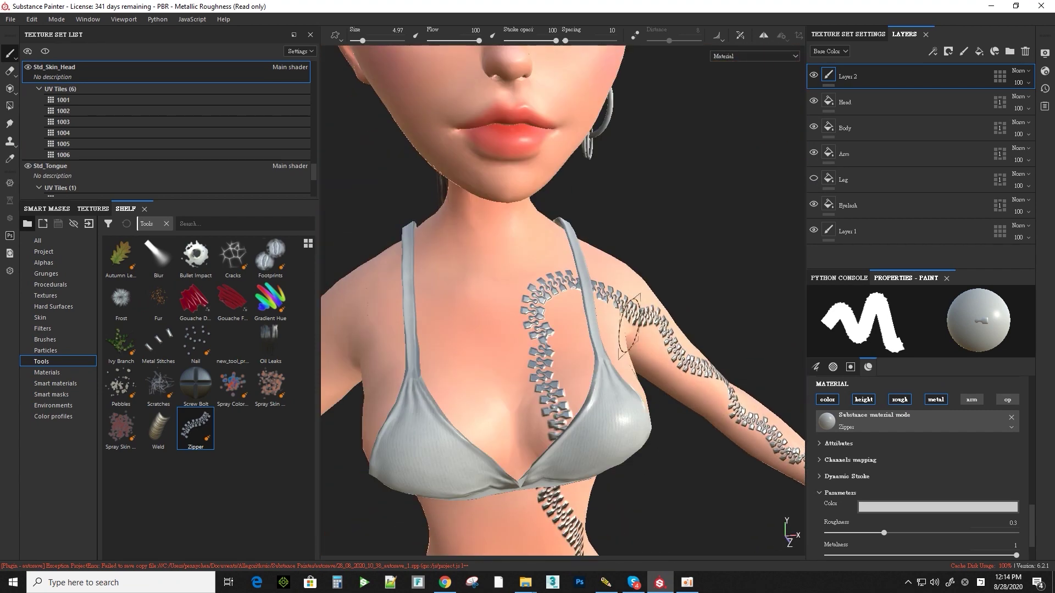
scroll(626, 325, "down", 2)
left_click_drag(626, 324, 555, 330, "alt")
Step: Hide the Head layer, toggle the zipper layer to compare, then restore both layers
left_click(814, 101)
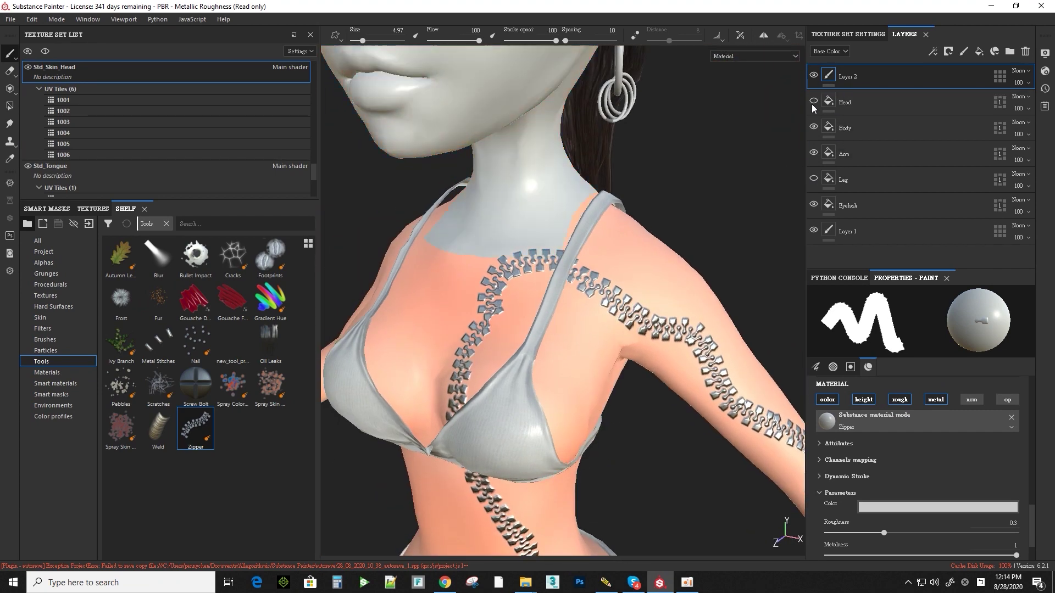
left_click_drag(687, 264, 681, 286, "alt")
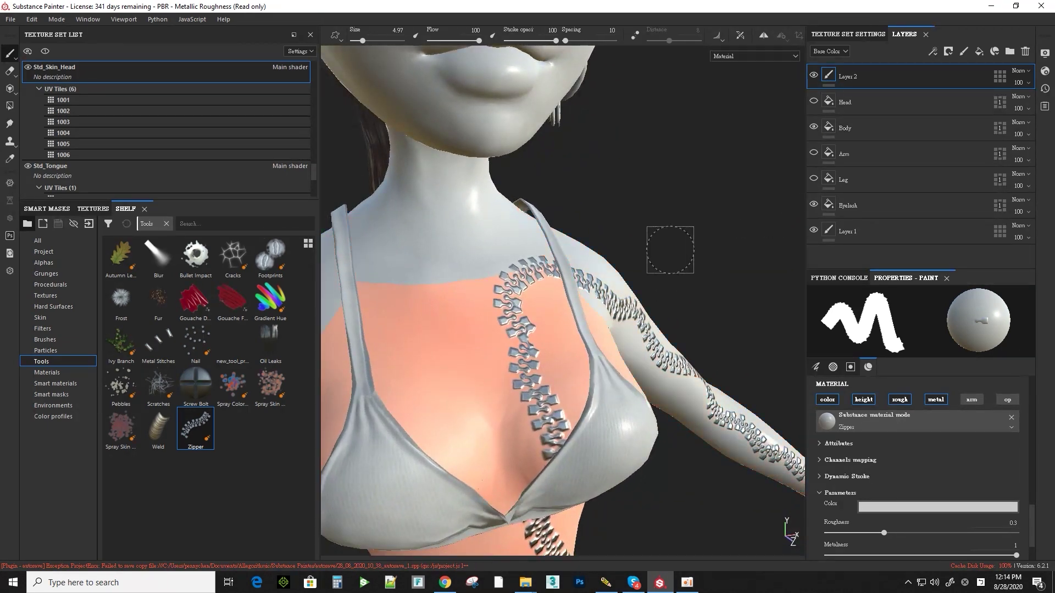
mouse_move(670, 249)
left_mouse_down("alt")
mouse_move(615, 256)
mouse_move(676, 259)
left_mouse_up("alt")
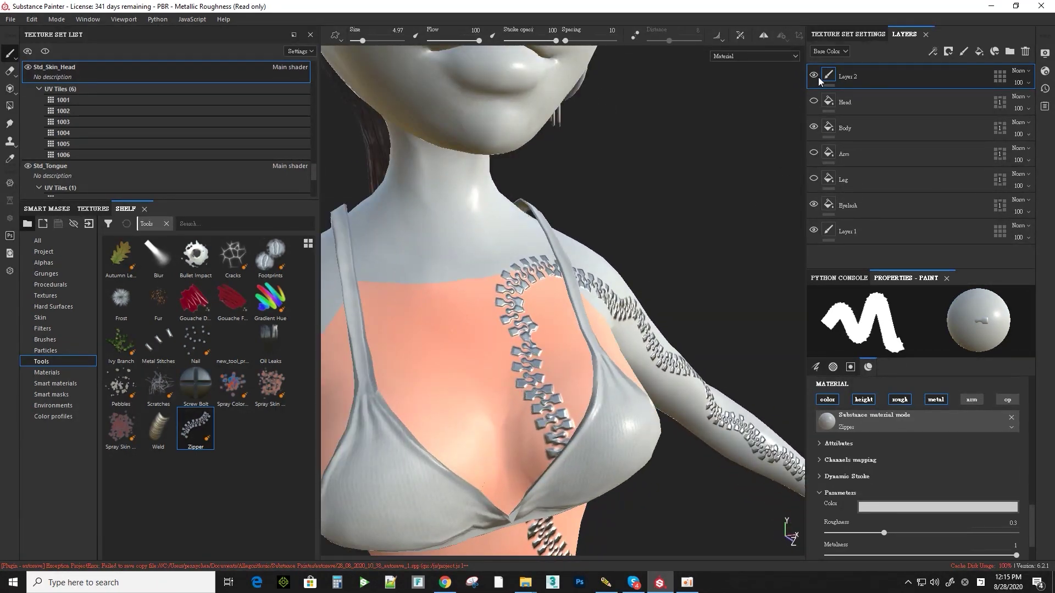
left_click(814, 76)
left_click(813, 75)
left_click(814, 102)
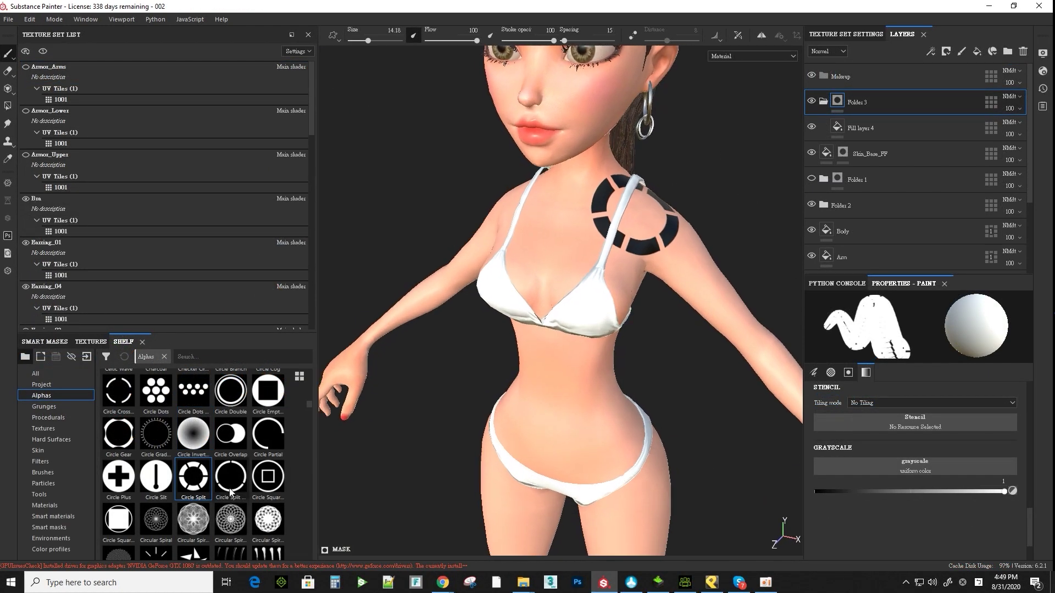
Step: Stamp Circle Split alpha tattoos with a smaller brush on the shoulder and chest
left_click(230, 489)
left_click_drag(660, 236, 621, 219, "alt")
right_click_drag(660, 203, 654, 201, "ctrl")
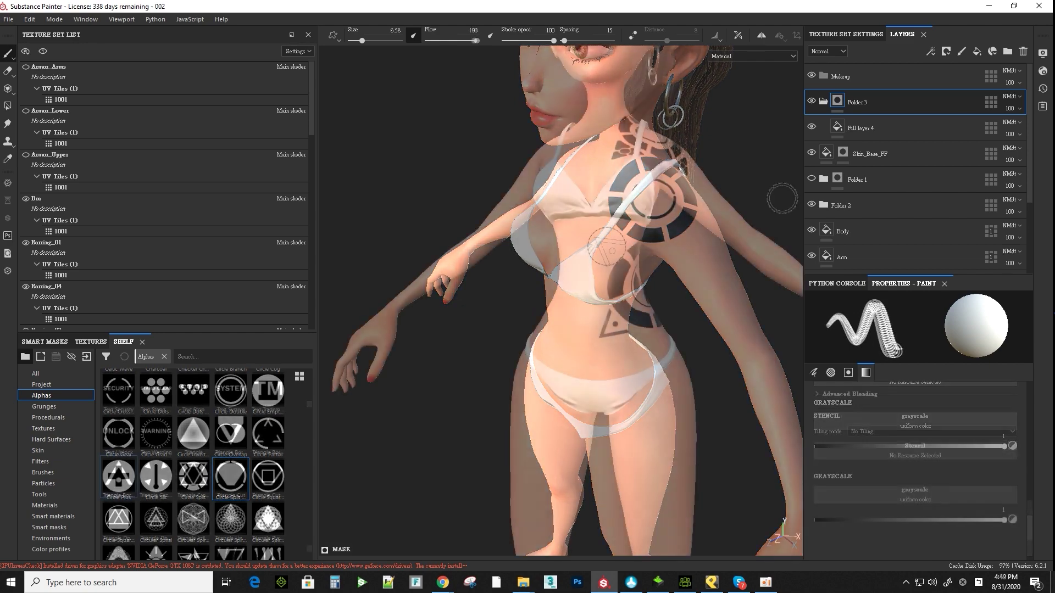
left_click_drag(631, 352, 595, 348, "alt")
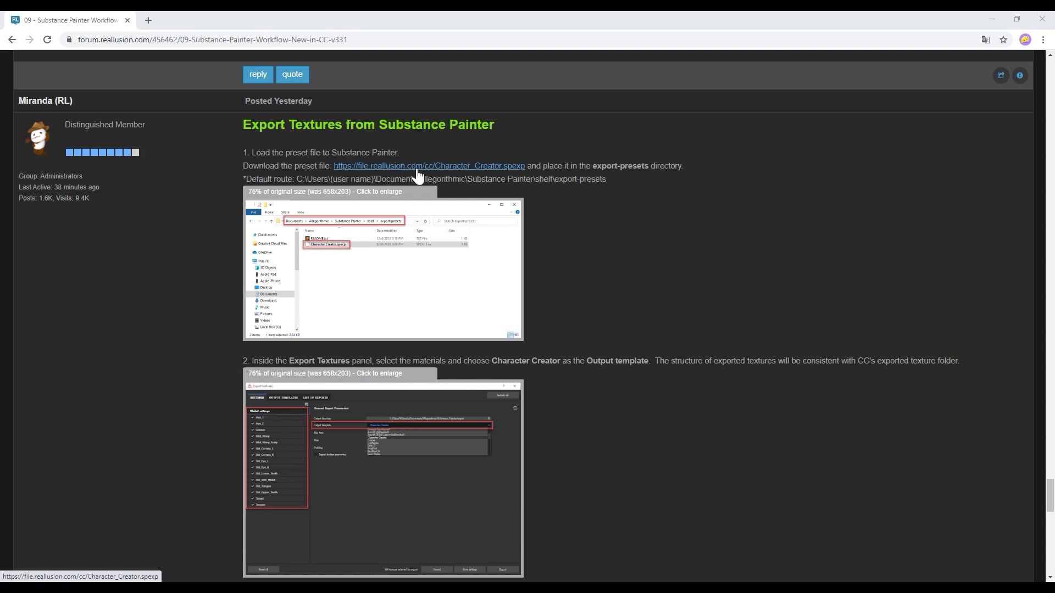
Step: Copy the default export-presets path from the post and select Character Creator.spexp there
left_click_drag(299, 180, 610, 181)
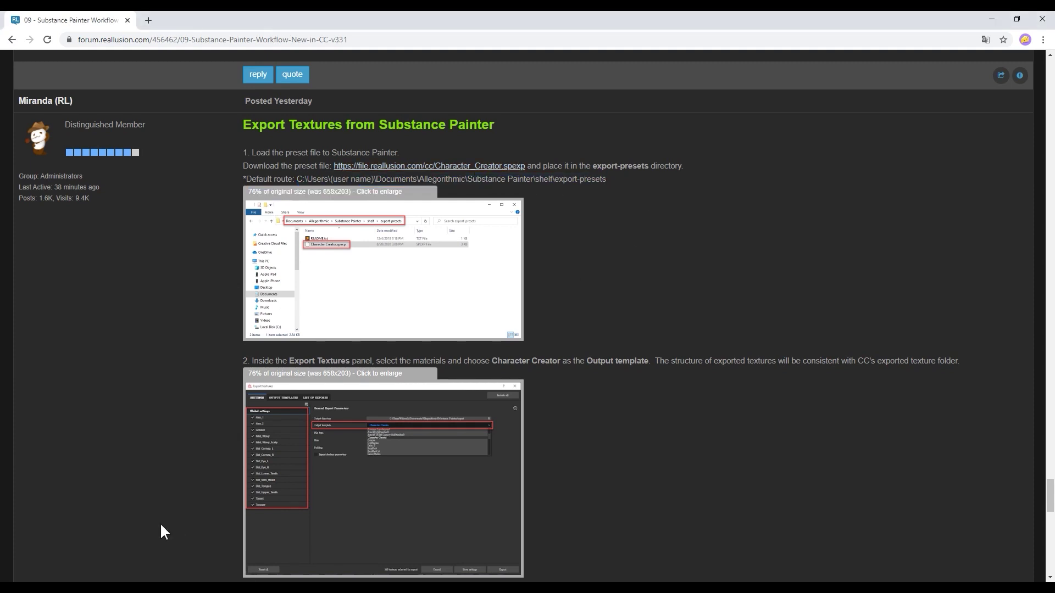
left_click(92, 566)
left_click(434, 227)
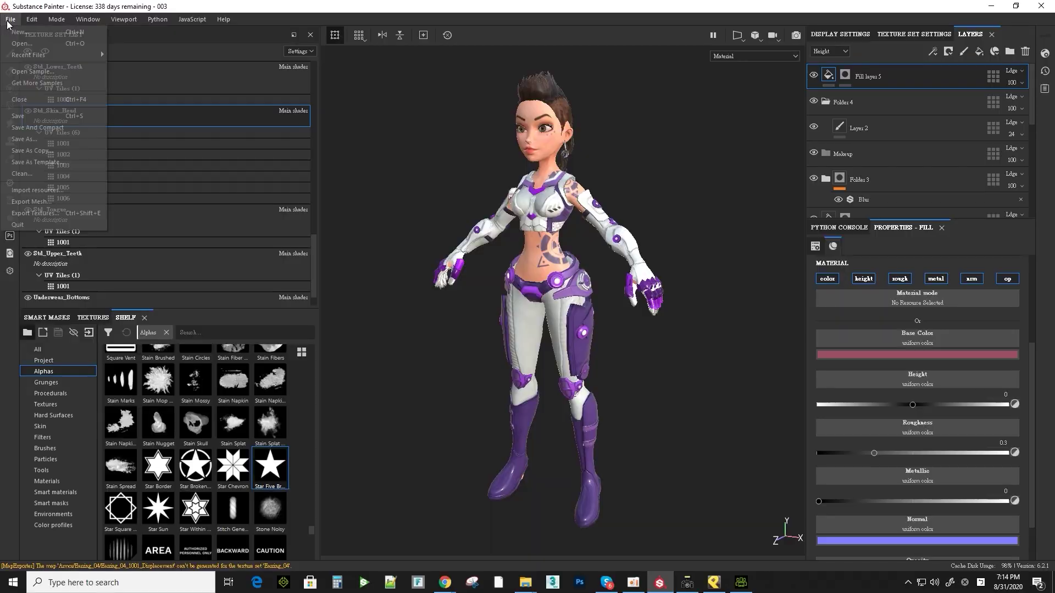
Step: Export only Armor_Arms, Armor_Lower, Armor_Upper, Earring_01/04/05, Gauntlet_A and Std_Skin_Head
left_click(33, 214)
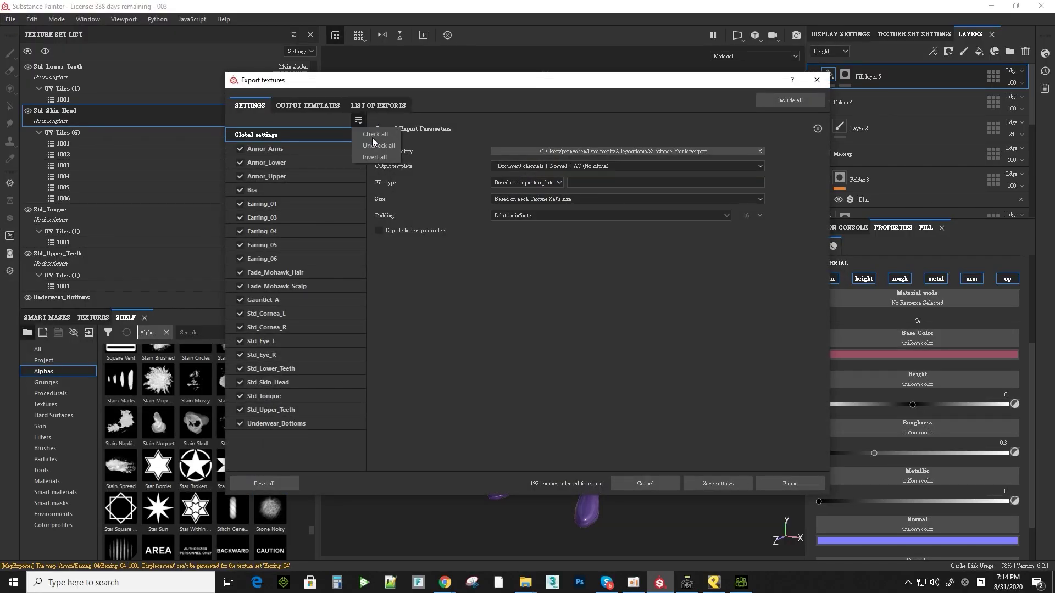
left_click(241, 149)
left_click(239, 162)
left_click(241, 176)
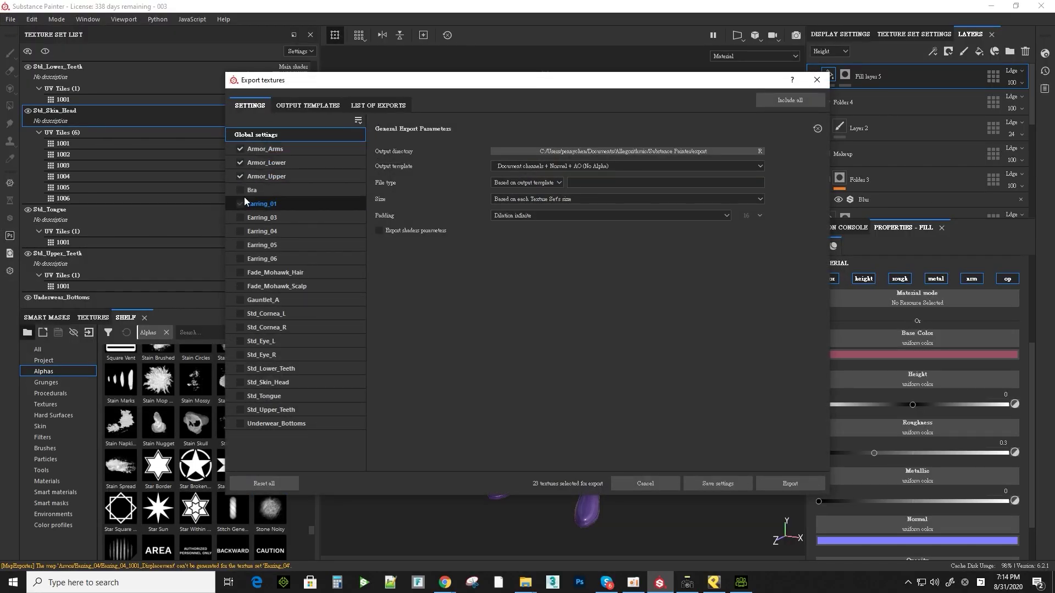
left_click(240, 217)
left_click(241, 203)
left_click(240, 231)
left_click(241, 244)
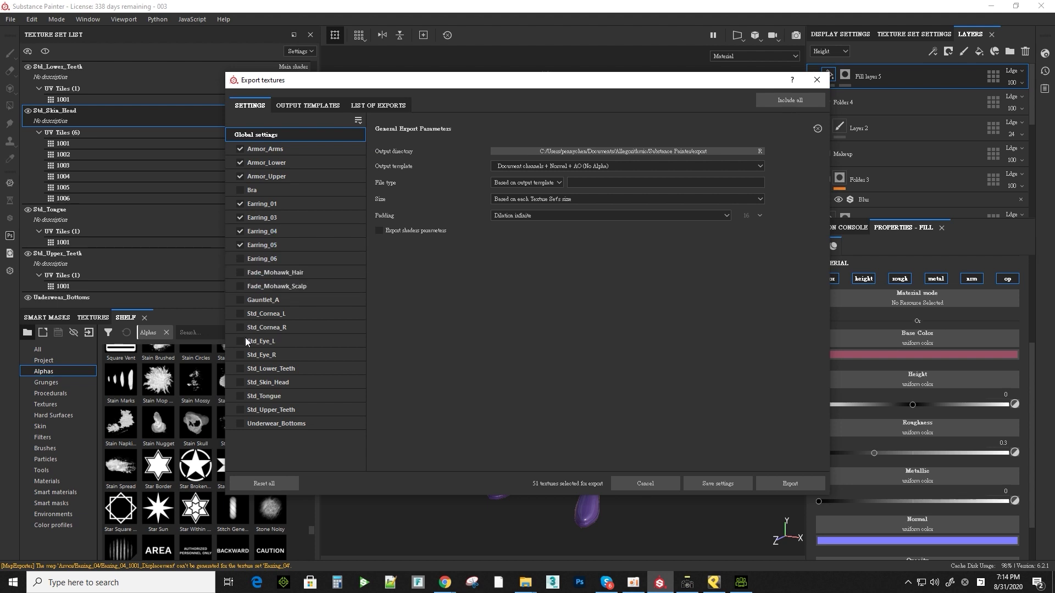
left_click(240, 299)
left_click(240, 381)
Step: Set the output folder to Desktop\Armor\Armor_OK with the Character Creator template
left_click(646, 152)
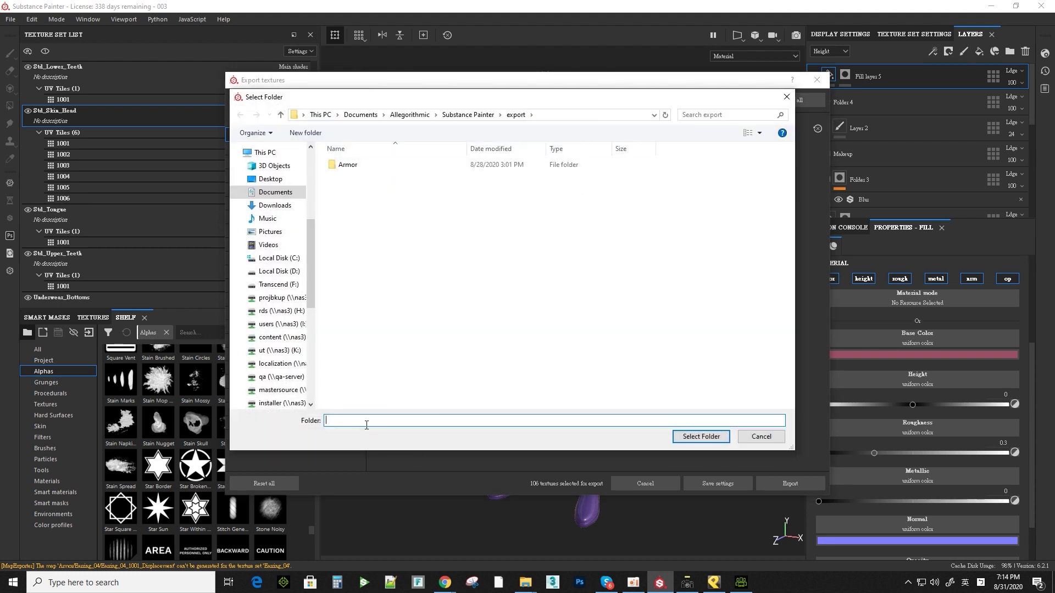
key("Return")
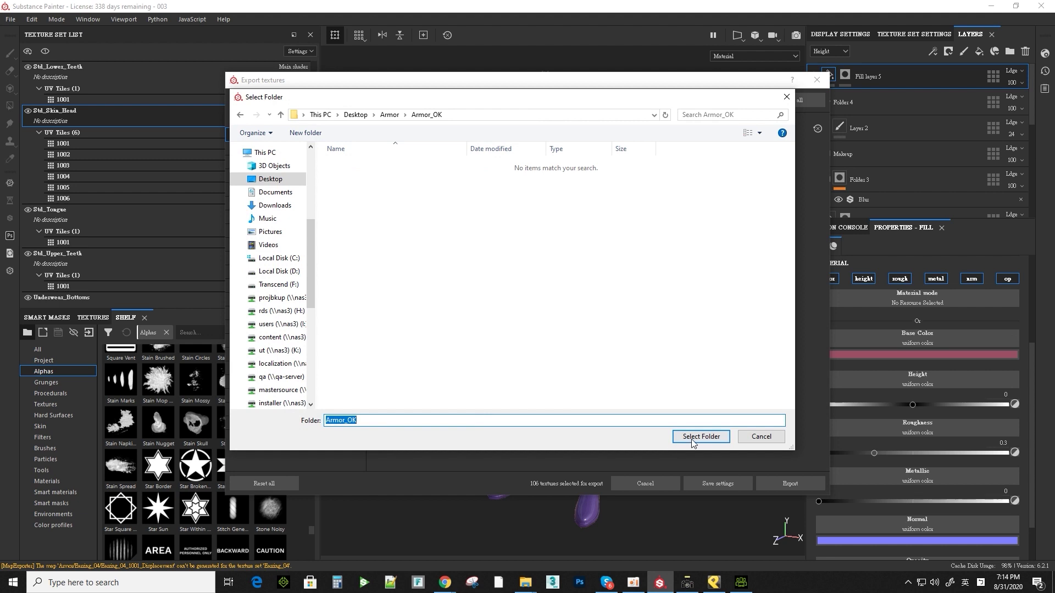
left_click(693, 438)
left_click(605, 167)
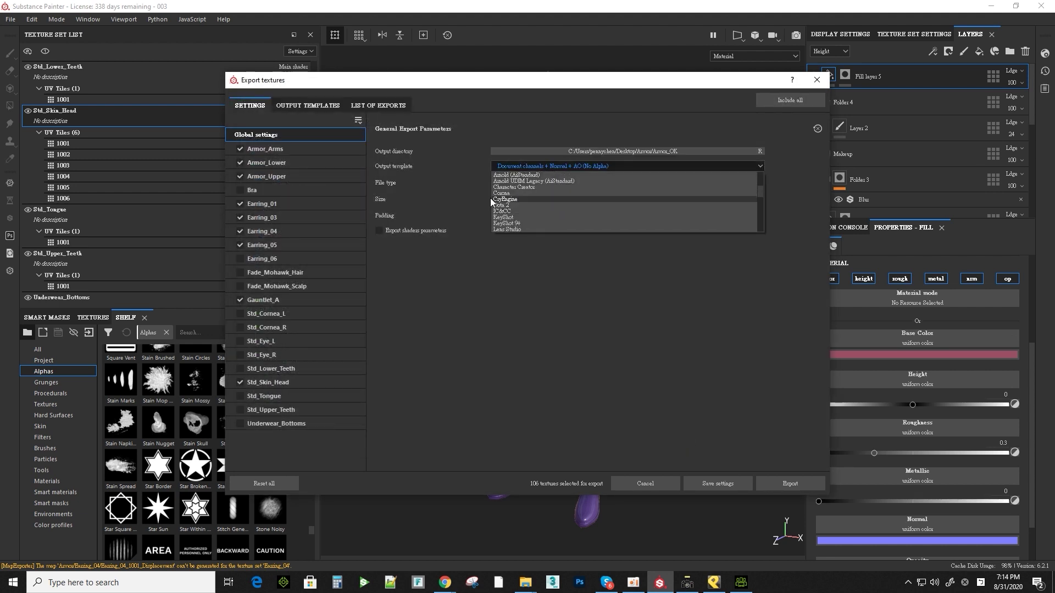
left_click(526, 187)
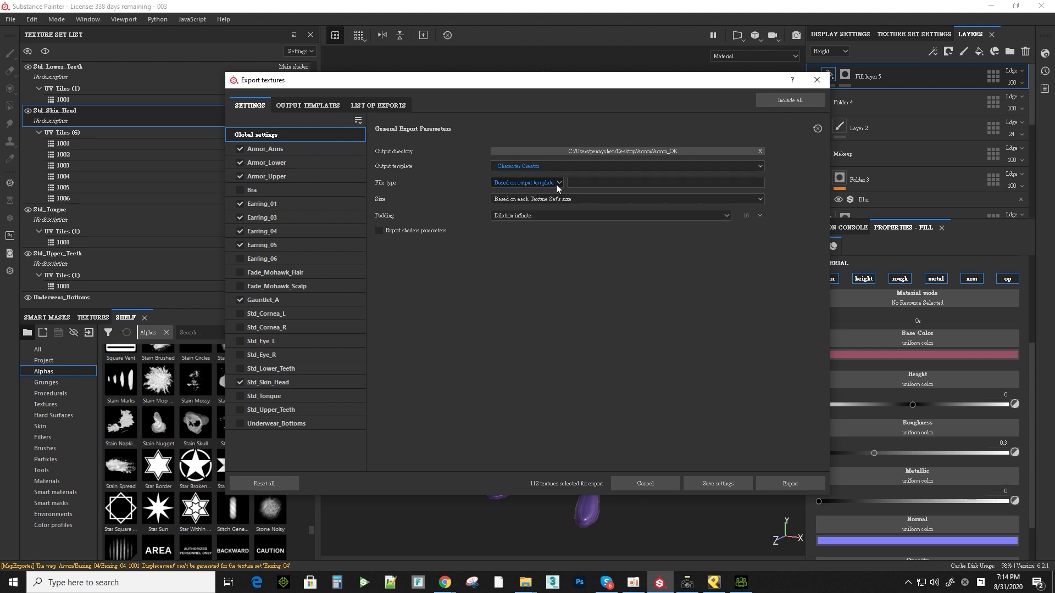
Step: Set the export file type to png and the texture size to 4096
left_click(556, 184)
left_click(530, 188)
left_click(530, 186)
left_click(504, 235)
left_click(513, 181)
left_click(506, 238)
left_click(544, 199)
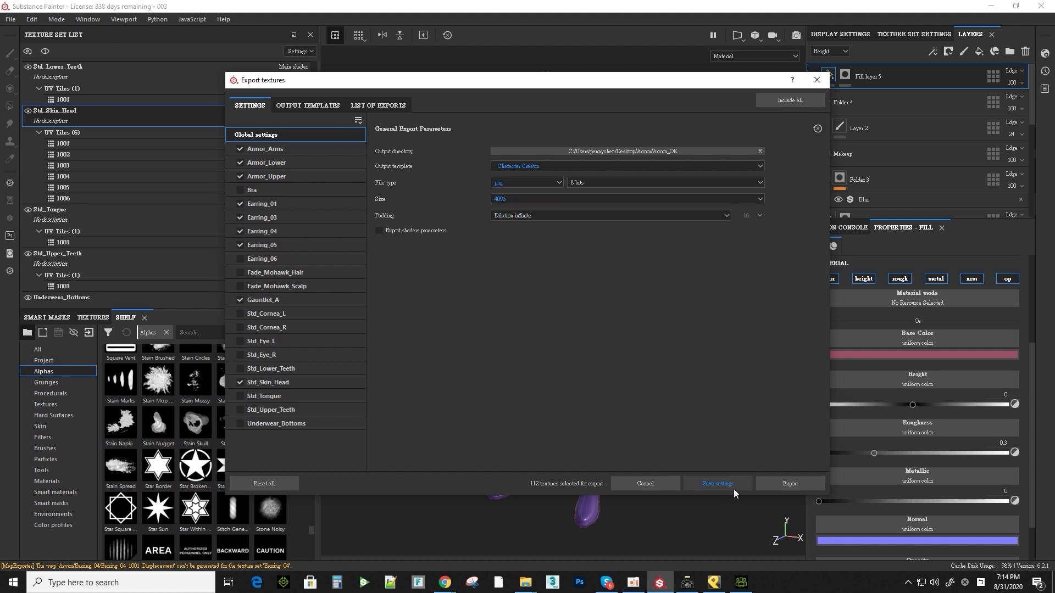
left_click(789, 483)
Step: Select the armor pieces and update their textures from the exported Armor folder
left_click(887, 233)
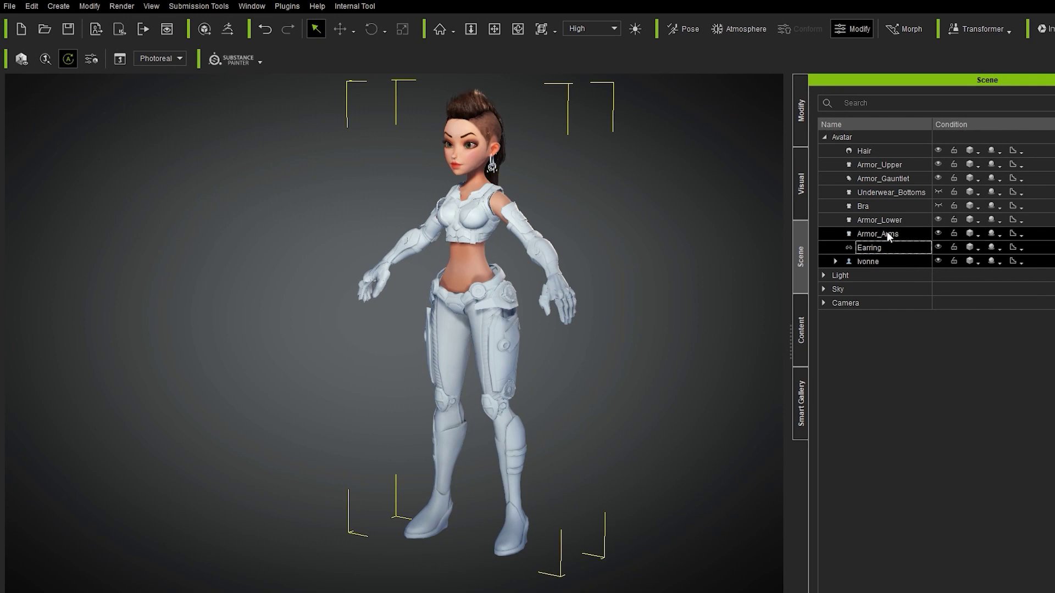
left_click(896, 220, "ctrl")
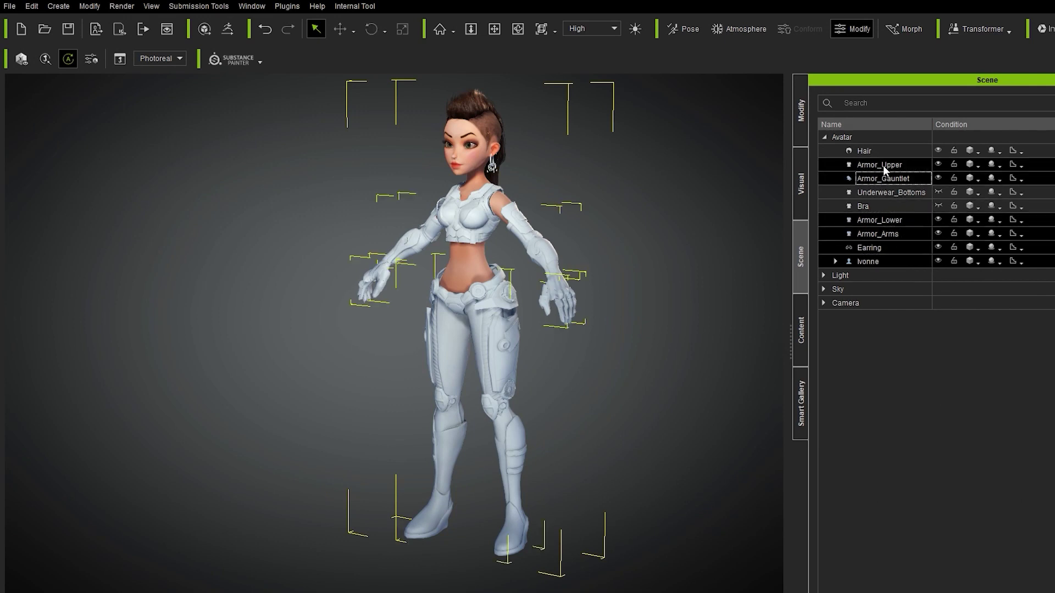
left_click(10, 7)
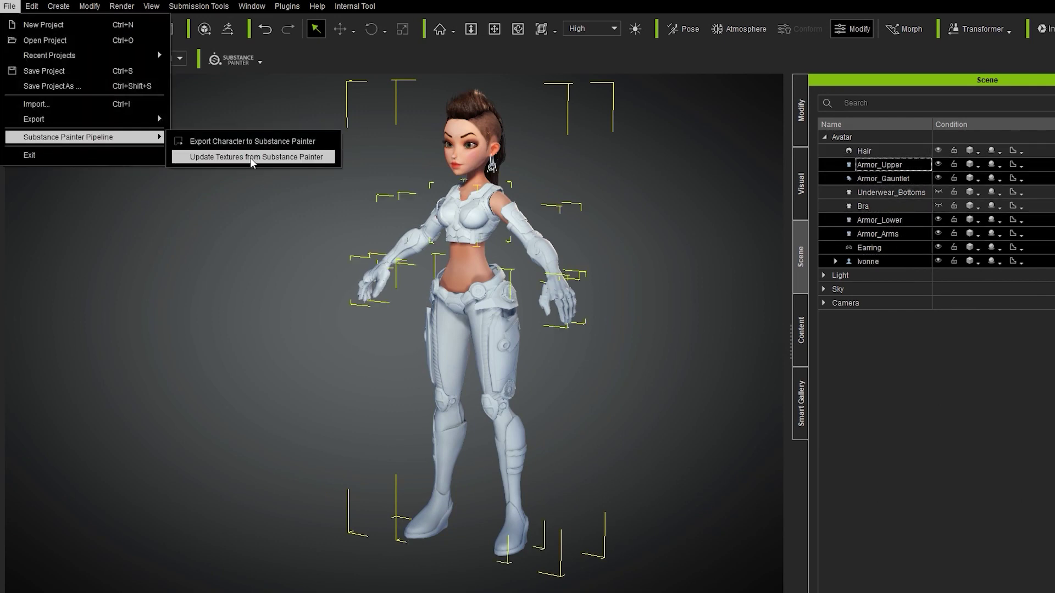
left_click(251, 159)
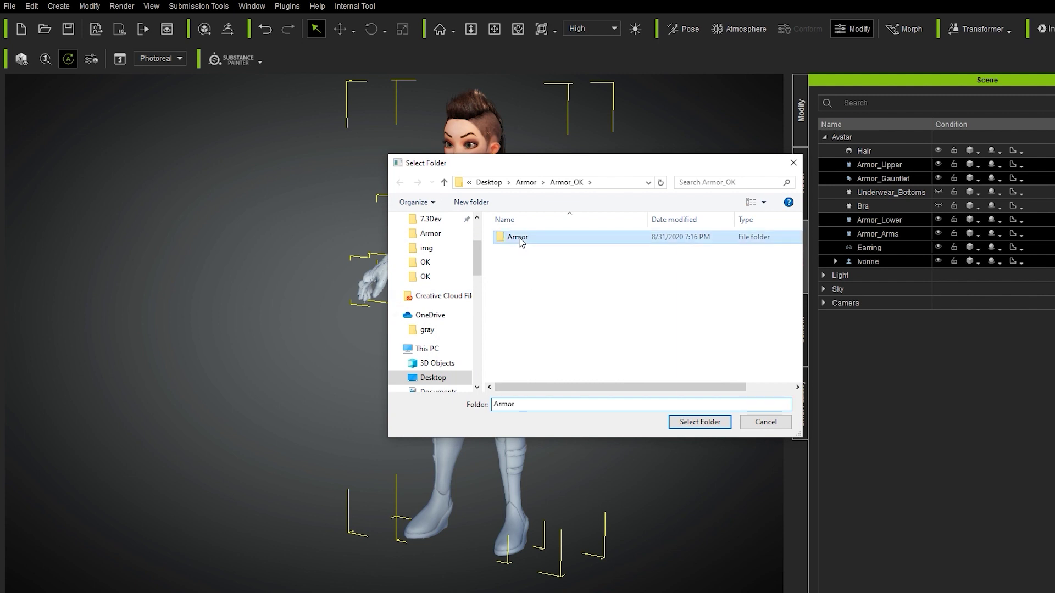
double_click(521, 243)
left_click(700, 422)
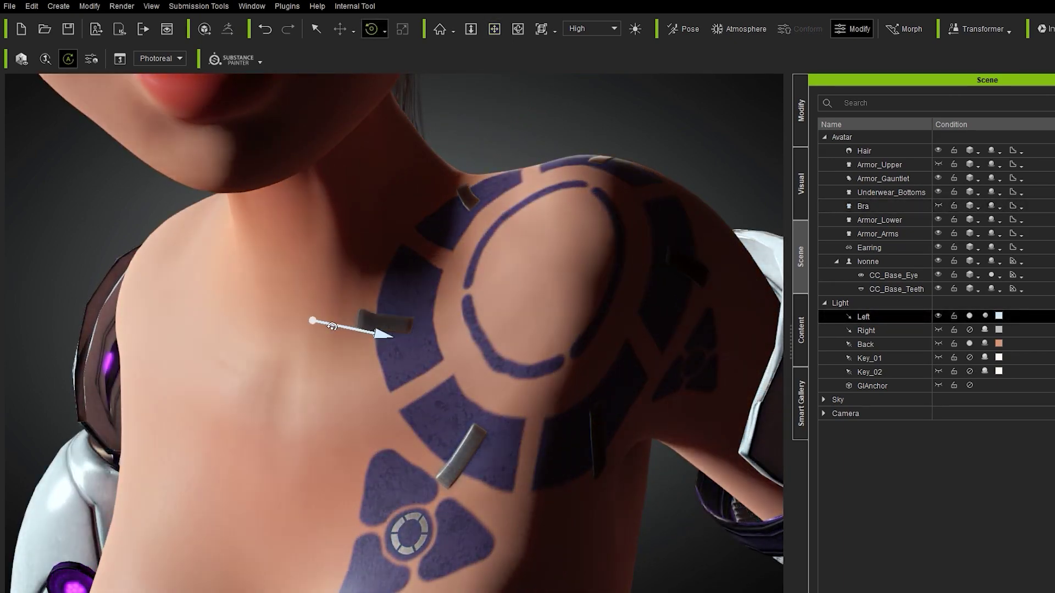
Step: Rotate the Left light with its gizmo to re-aim shadows across the tattooed shoulder
mouse_move(331, 327)
left_mouse_down()
mouse_move(504, 325)
mouse_move(439, 329)
left_mouse_up()
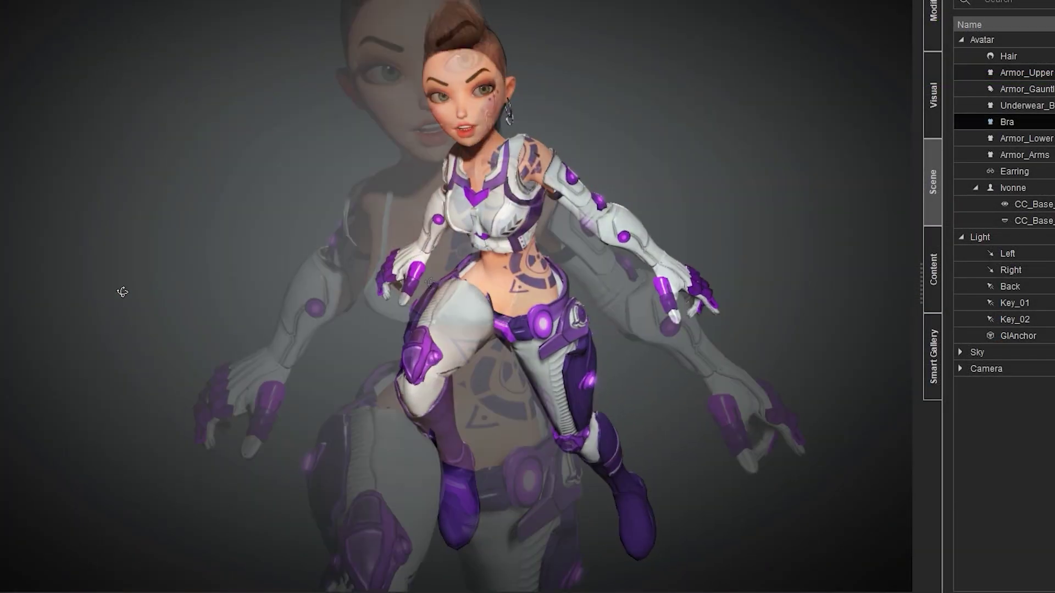